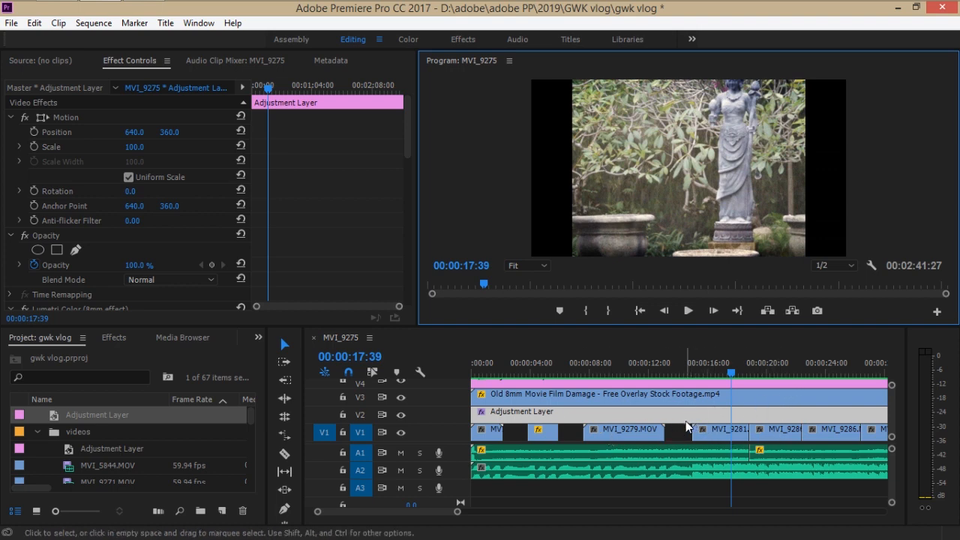
Examine the Lumetri Color, Noise and Posterize Time settings of the adjustment layer on V2 in the MVI_9275 sequence.
{"action": "left_click", "coordinate": [619, 416]}
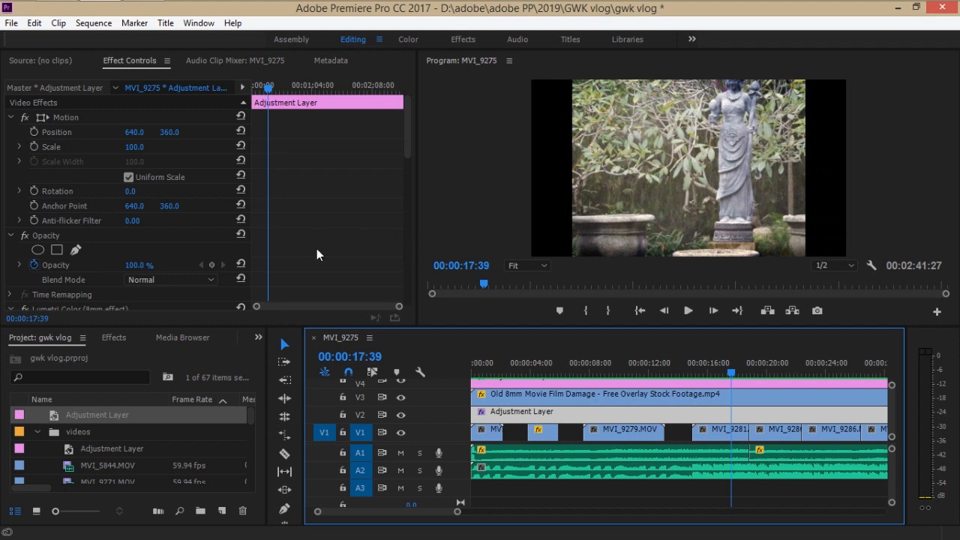
{"action": "scroll", "coordinate": [332, 223], "scroll_direction": "down", "scroll_amount": 3}
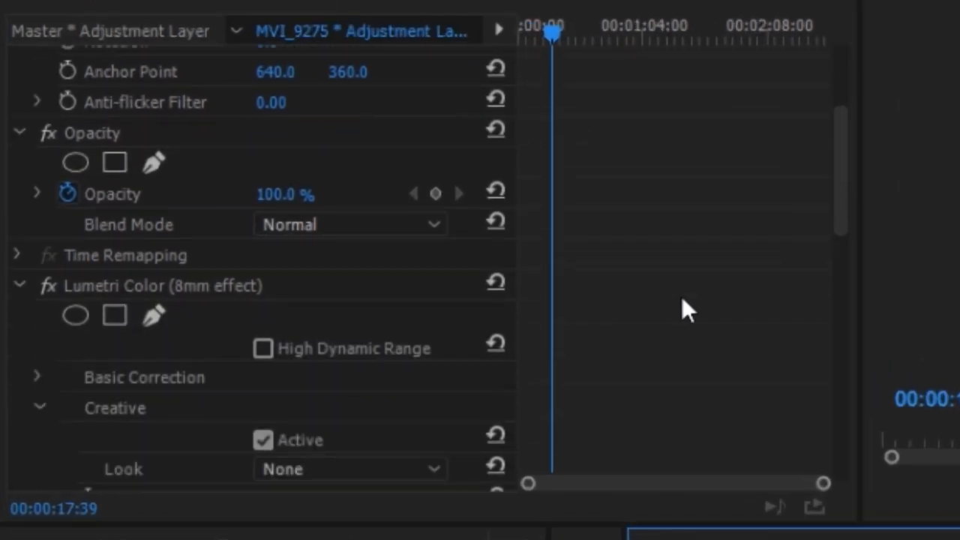
{"action": "scroll", "coordinate": [682, 299], "scroll_direction": "down", "scroll_amount": 10}
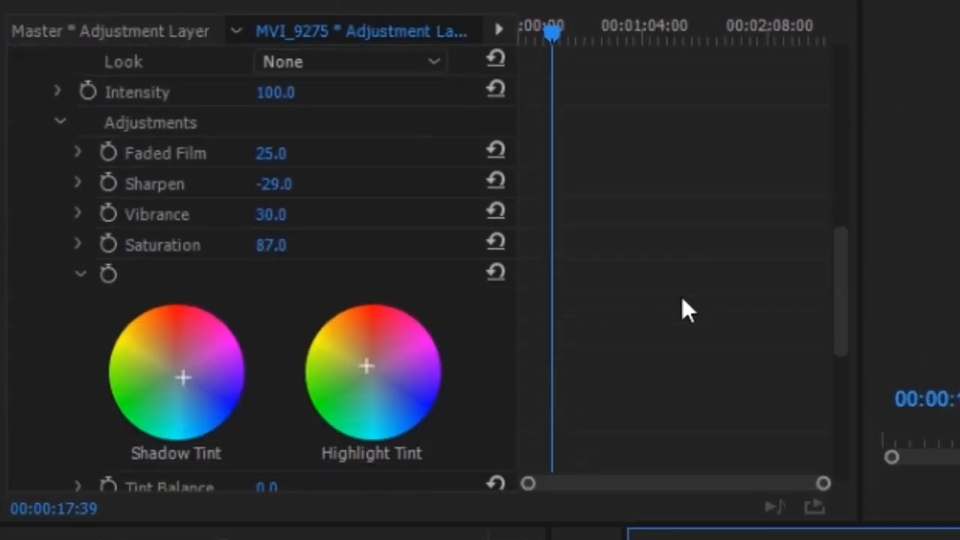
{"action": "scroll", "coordinate": [682, 310], "scroll_direction": "down", "scroll_amount": 2}
{"action": "scroll", "coordinate": [683, 300], "scroll_direction": "down", "scroll_amount": 6}
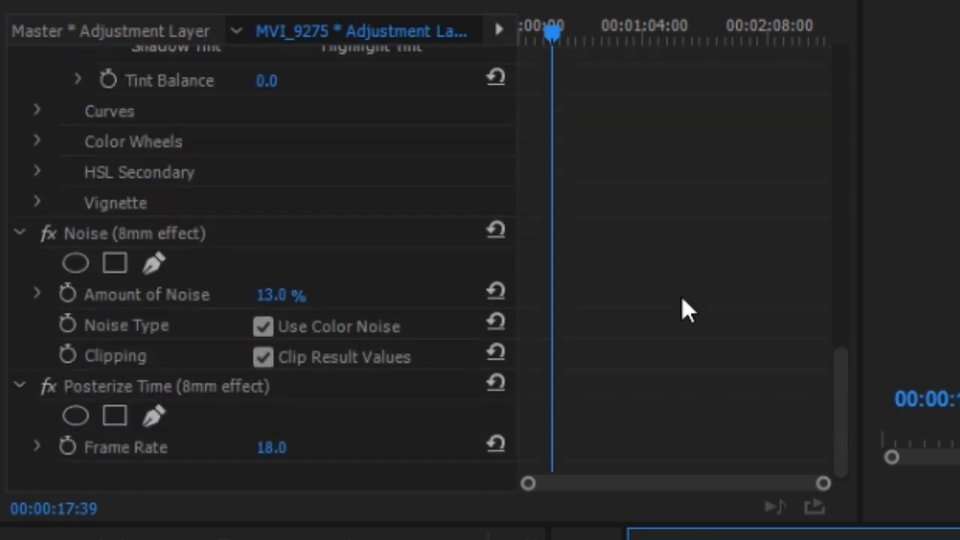
{"action": "scroll", "coordinate": [682, 310], "scroll_direction": "up", "scroll_amount": 2}
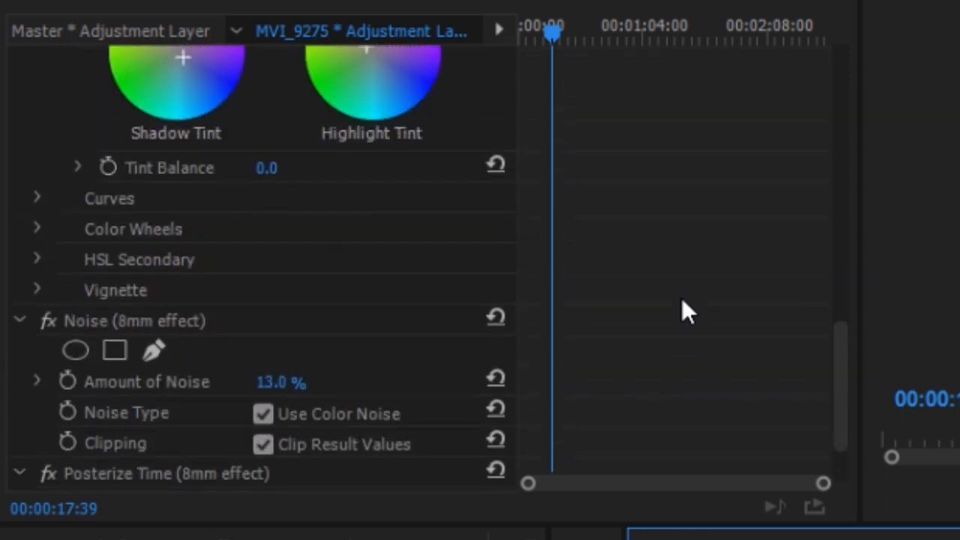
{"action": "scroll", "coordinate": [682, 310], "scroll_direction": "down", "scroll_amount": 2}
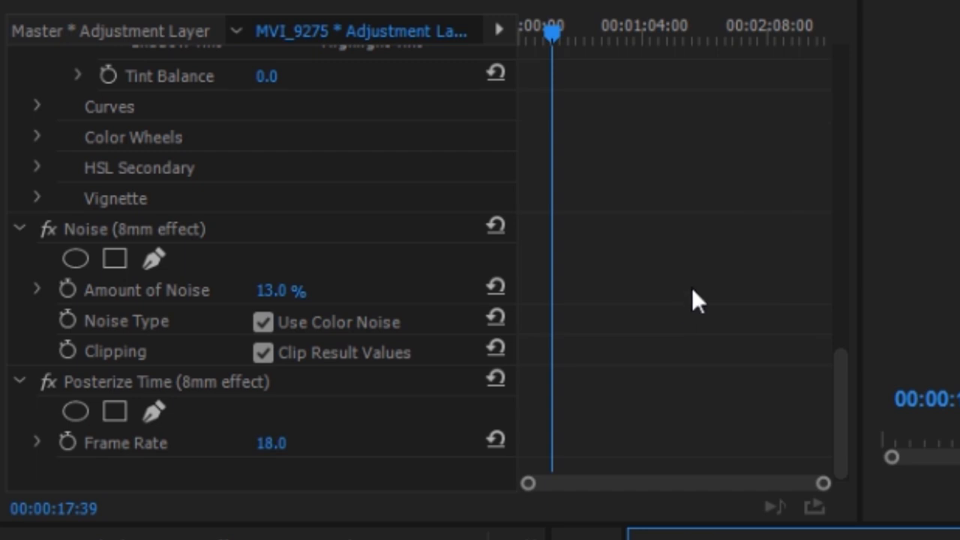
{"action": "scroll", "coordinate": [670, 302], "scroll_direction": "up", "scroll_amount": 2}
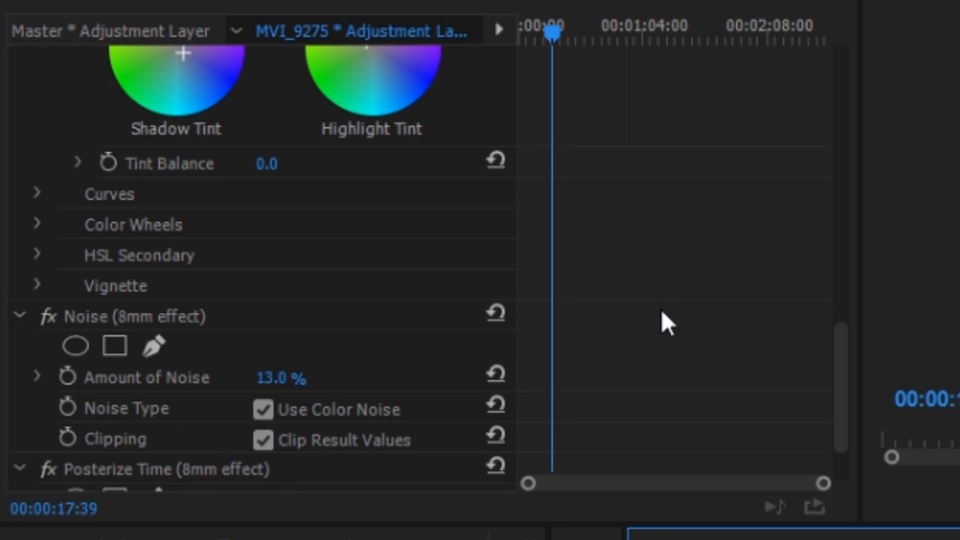
{"action": "scroll", "coordinate": [659, 326], "scroll_direction": "up", "scroll_amount": 1}
{"action": "scroll", "coordinate": [658, 325], "scroll_direction": "down", "scroll_amount": 2}
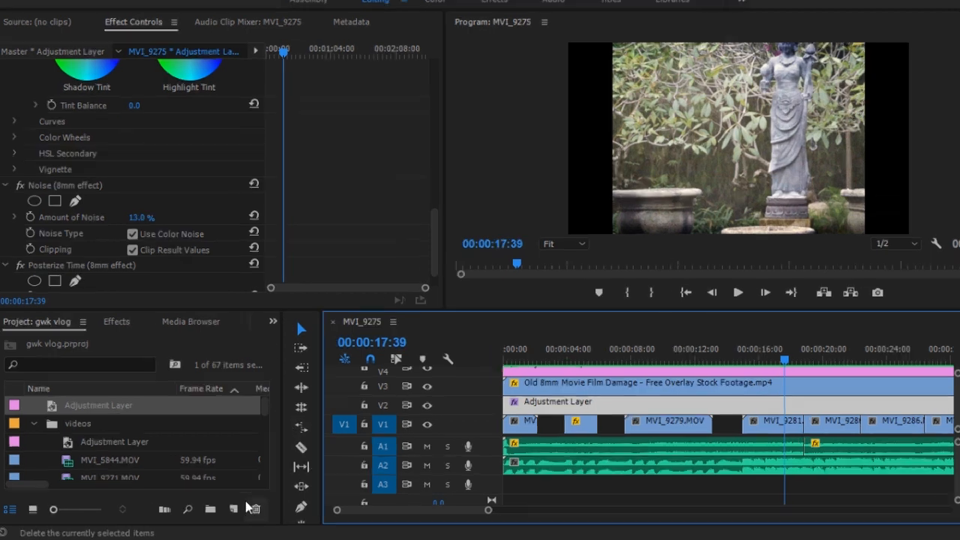
Create a new sequence from the Digital SLR 720p preset DSLR 720p60.
{"action": "left_click", "coordinate": [222, 510]}
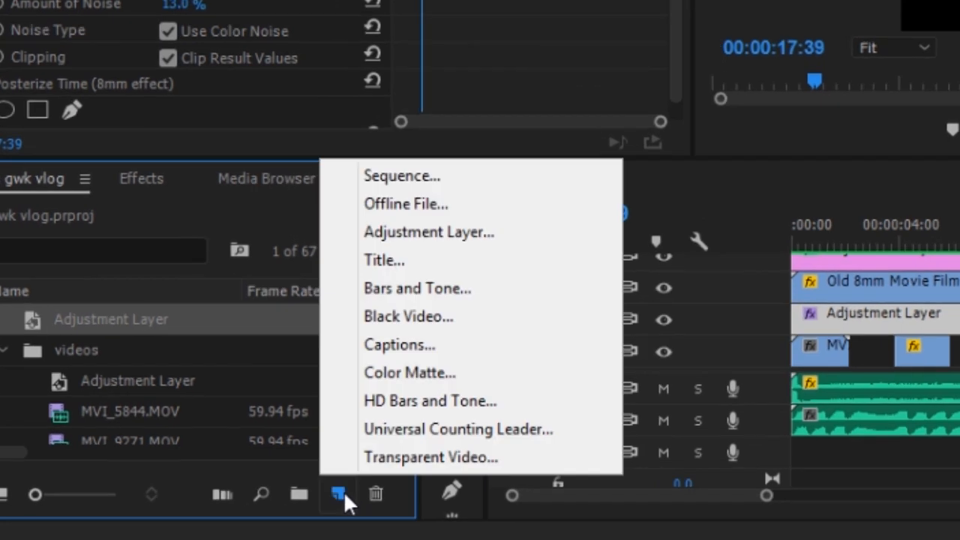
{"action": "left_click", "coordinate": [460, 183]}
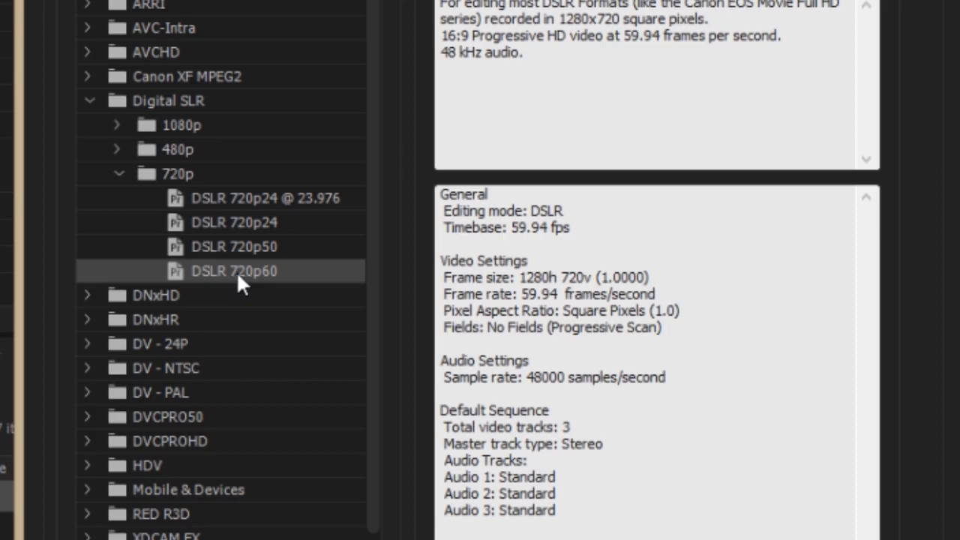
{"action": "double_click", "coordinate": [235, 275]}
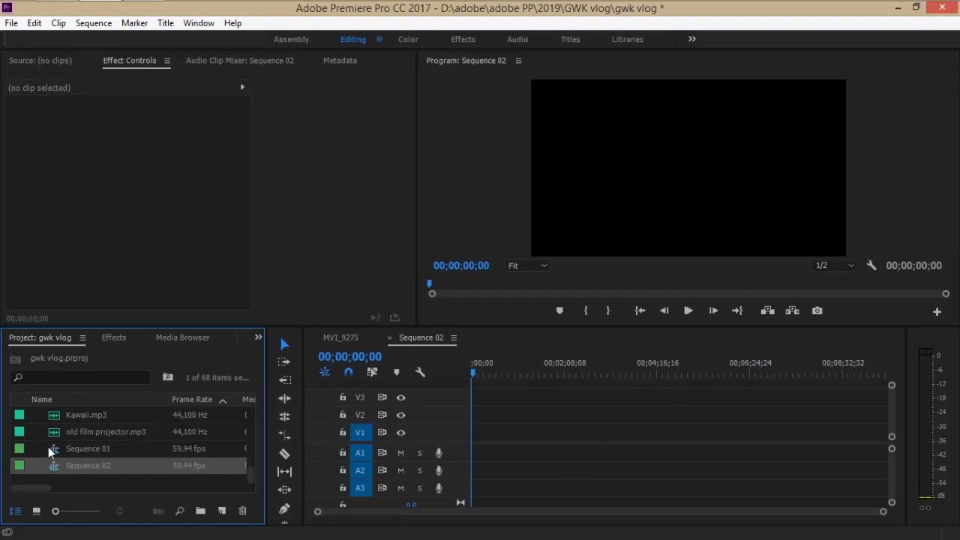
Place the MVI_5844.MOV clip at the start of the new sequence on tracks V1 and A1.
{"action": "scroll", "coordinate": [88, 460], "scroll_direction": "up", "scroll_amount": 10}
{"action": "scroll", "coordinate": [89, 459], "scroll_direction": "up", "scroll_amount": 10}
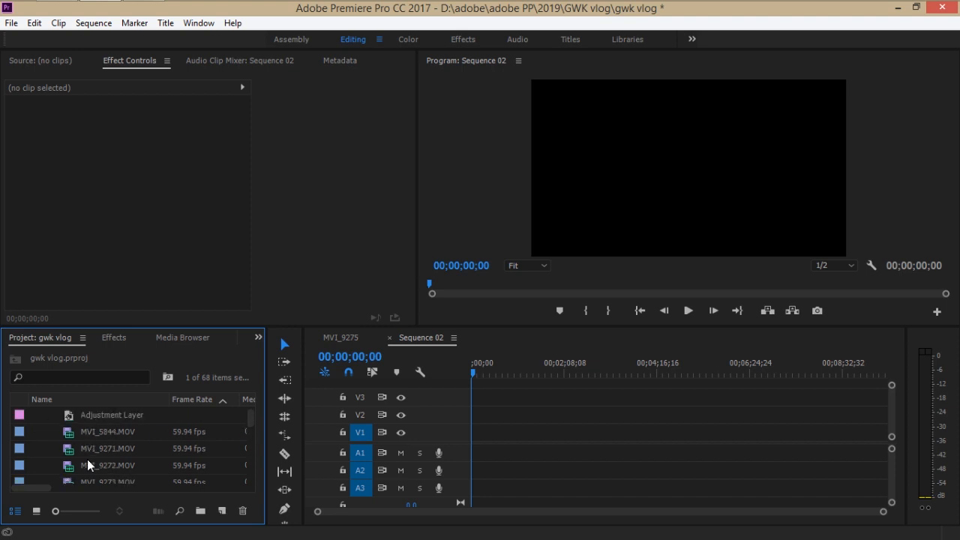
{"action": "left_click_drag", "start_coordinate": [70, 434], "coordinate": [475, 455]}
{"action": "left_click_drag", "start_coordinate": [883, 511], "coordinate": [666, 505]}
Place the project's existing adjustment layer on V2 at the sequence start, above the MVI_5844.MOV clip.
{"action": "scroll", "coordinate": [123, 442], "scroll_direction": "up", "scroll_amount": 1}
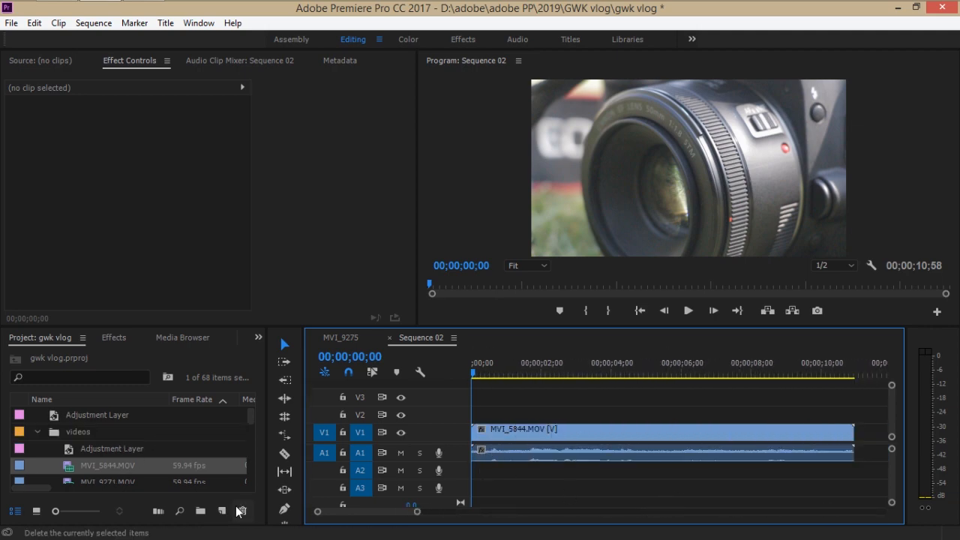
{"action": "left_click", "coordinate": [223, 510]}
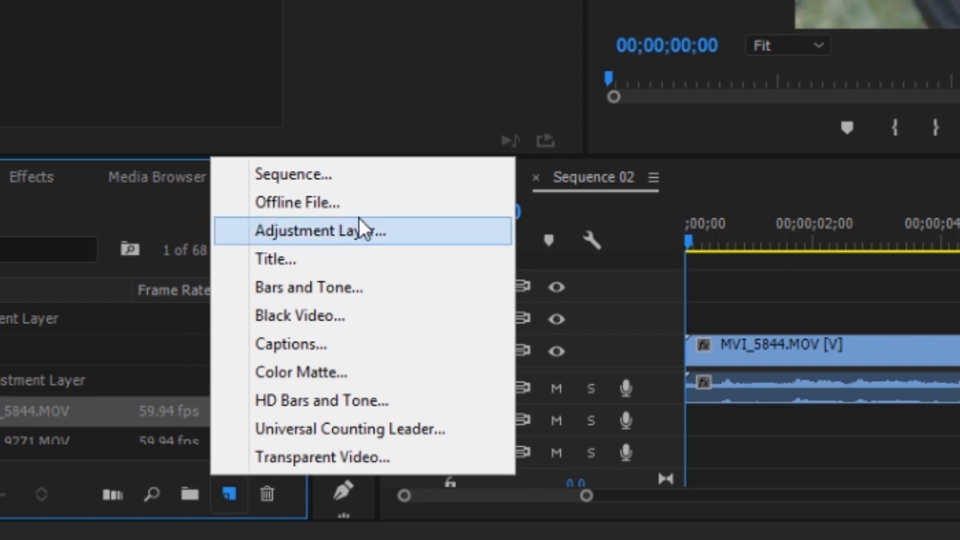
{"action": "left_click", "coordinate": [29, 319]}
{"action": "left_click_drag", "start_coordinate": [71, 413], "coordinate": [431, 425]}
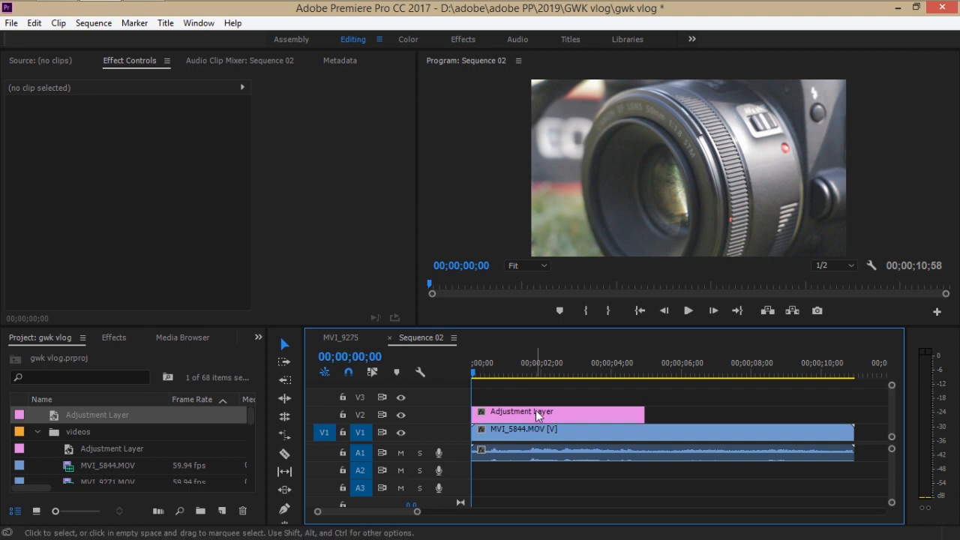
Find the Crop video effect by searching for "crop" and apply it to the adjustment layer on V2.
{"action": "left_click", "coordinate": [536, 410]}
{"action": "left_click", "coordinate": [154, 62]}
{"action": "scroll", "coordinate": [370, 181], "scroll_direction": "down", "scroll_amount": 1}
{"action": "scroll", "coordinate": [373, 180], "scroll_direction": "up", "scroll_amount": 1}
{"action": "scroll", "coordinate": [373, 180], "scroll_direction": "down", "scroll_amount": 1}
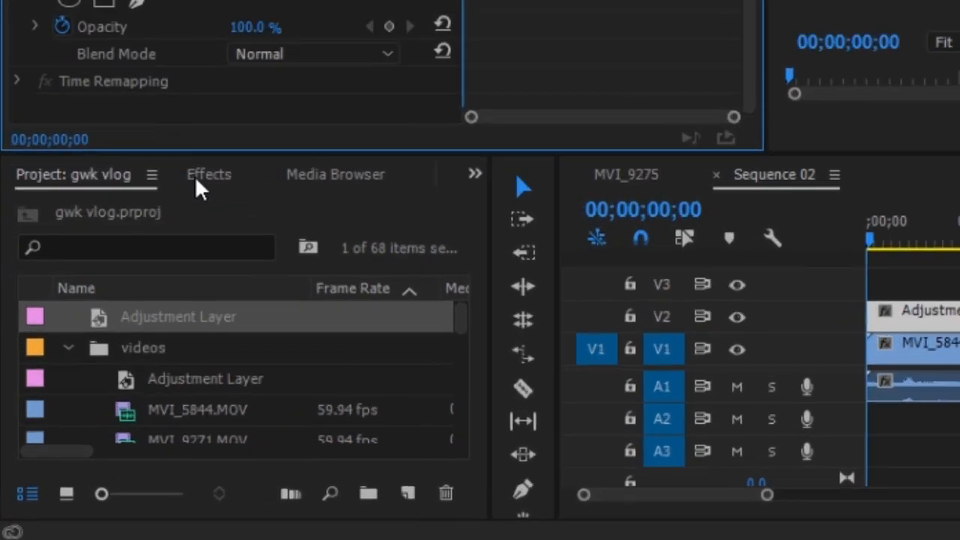
{"action": "left_click", "coordinate": [109, 340]}
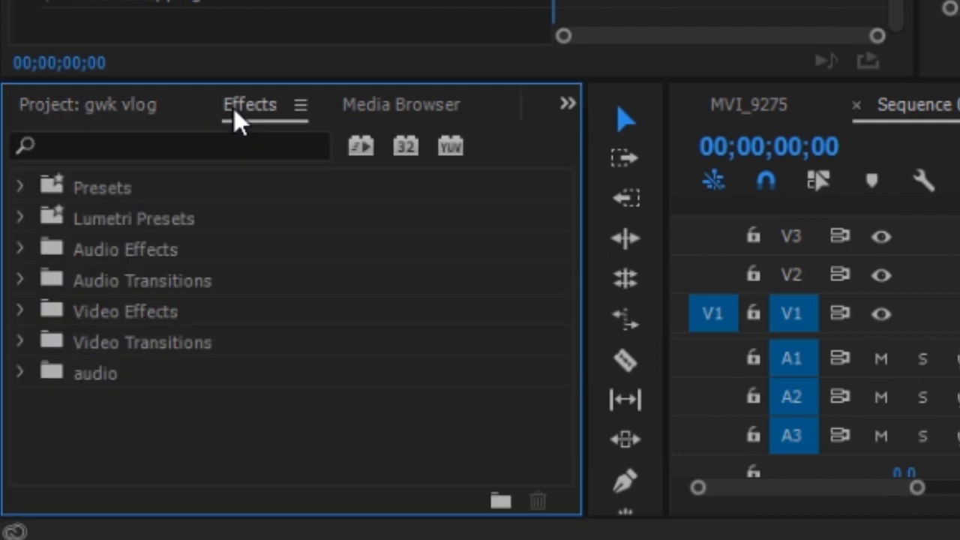
{"action": "left_click", "coordinate": [229, 145]}
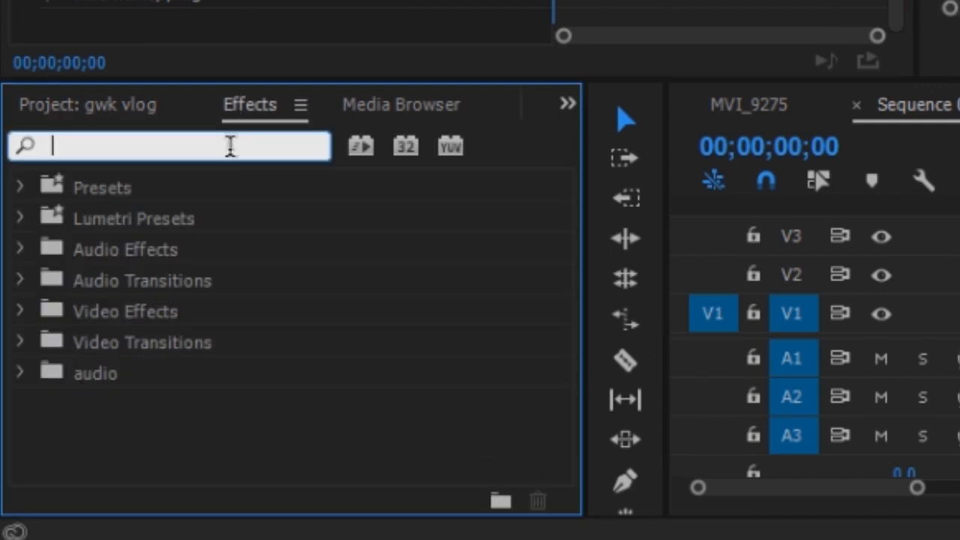
{"action": "type", "text": "crop"}
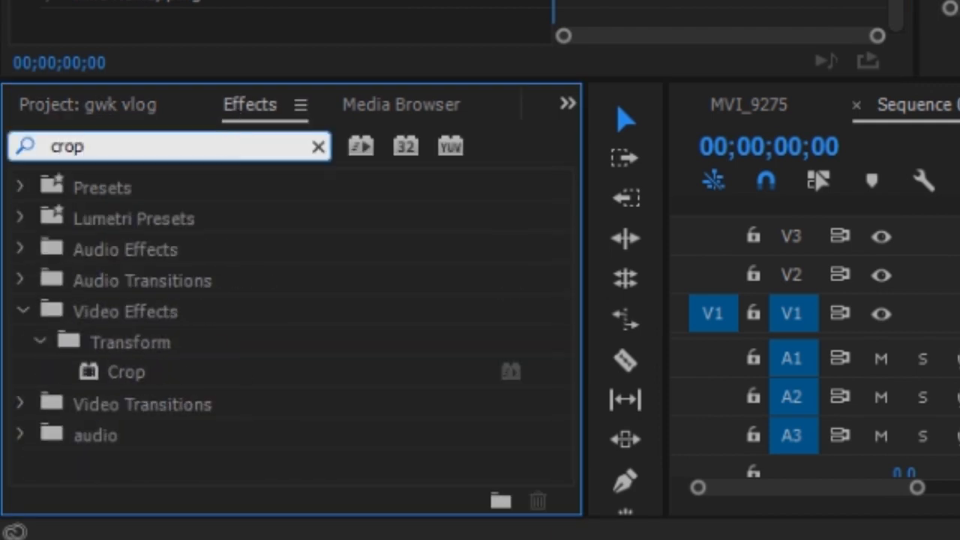
{"action": "left_click_drag", "start_coordinate": [133, 375], "coordinate": [165, 288]}
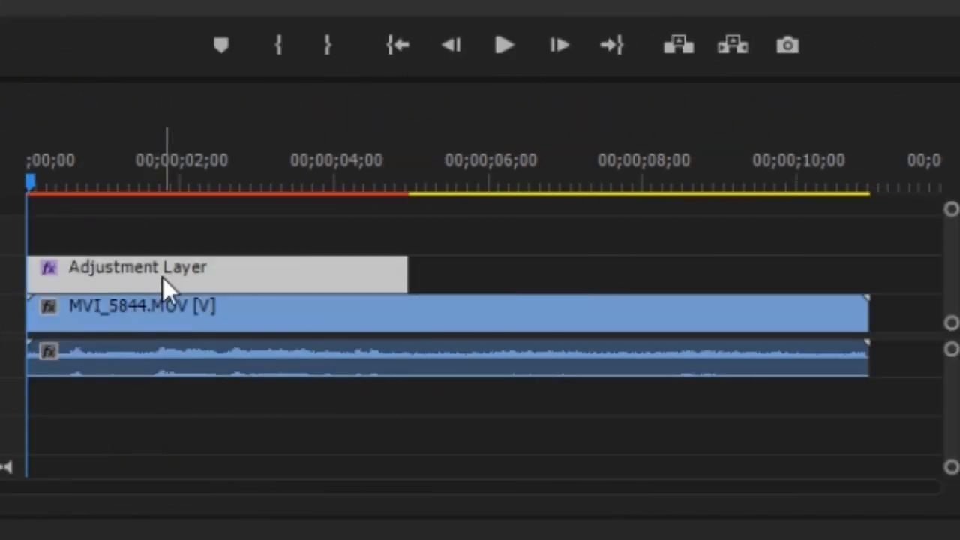
Turn on keyframing for the Crop effect's Top and Bottom values at the start of the adjustment layer.
{"action": "scroll", "coordinate": [343, 243], "scroll_direction": "down", "scroll_amount": 4}
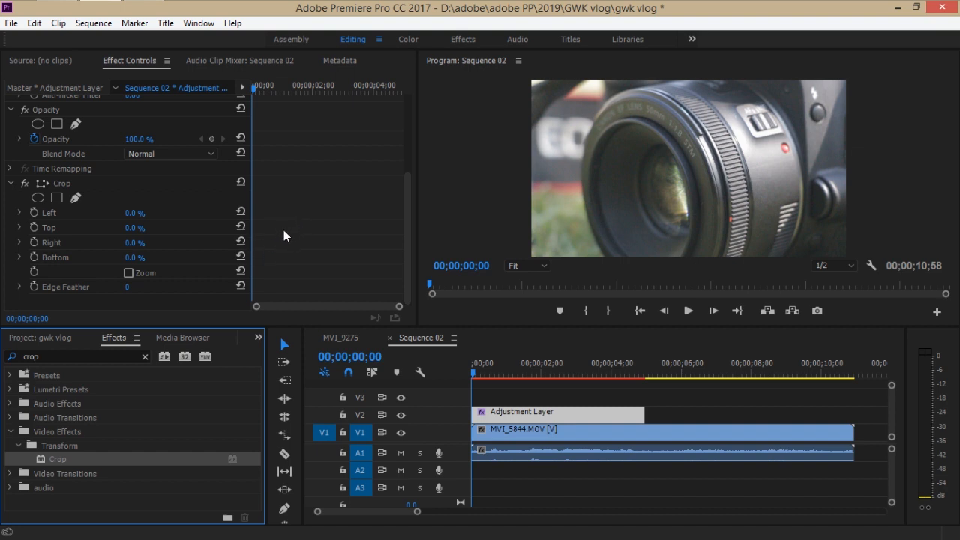
{"action": "left_click", "coordinate": [84, 226]}
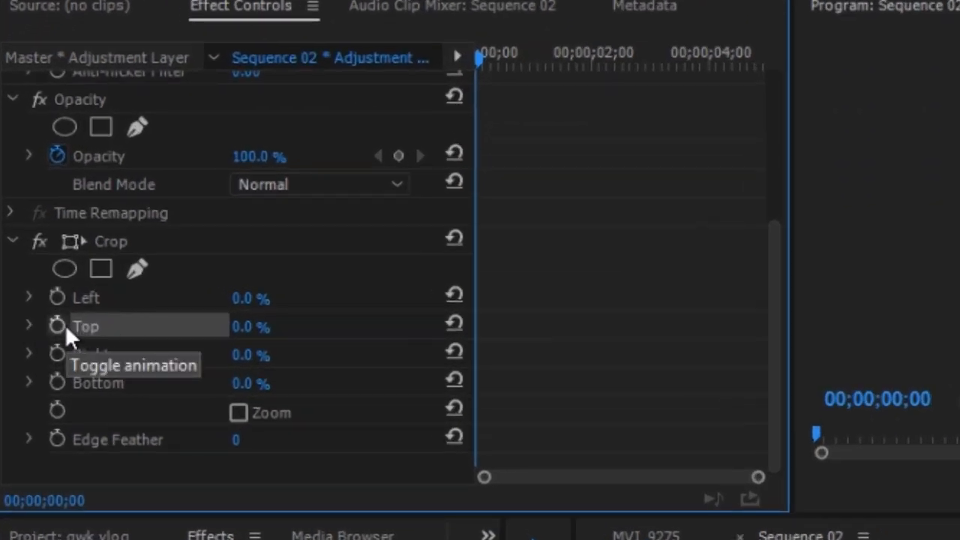
{"action": "left_click", "coordinate": [57, 326]}
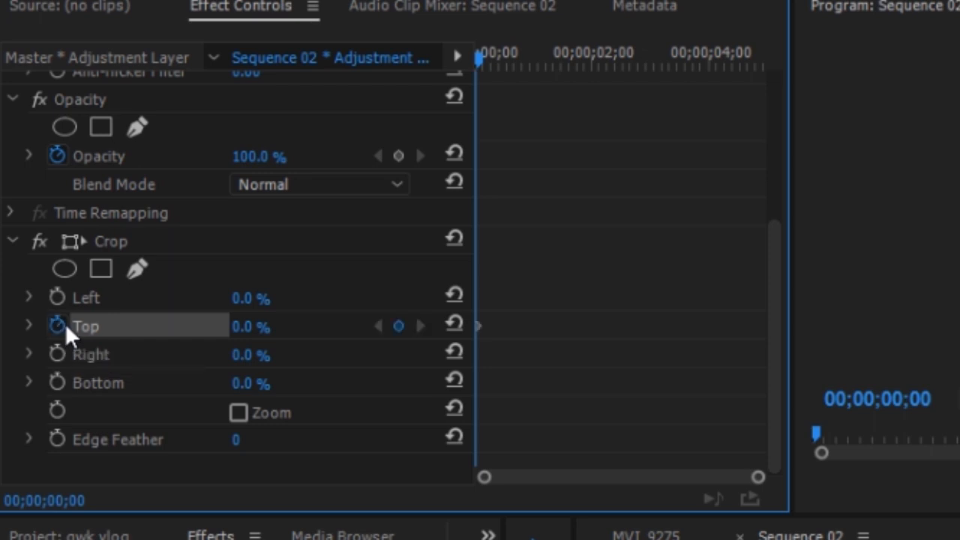
{"action": "left_click", "coordinate": [57, 383]}
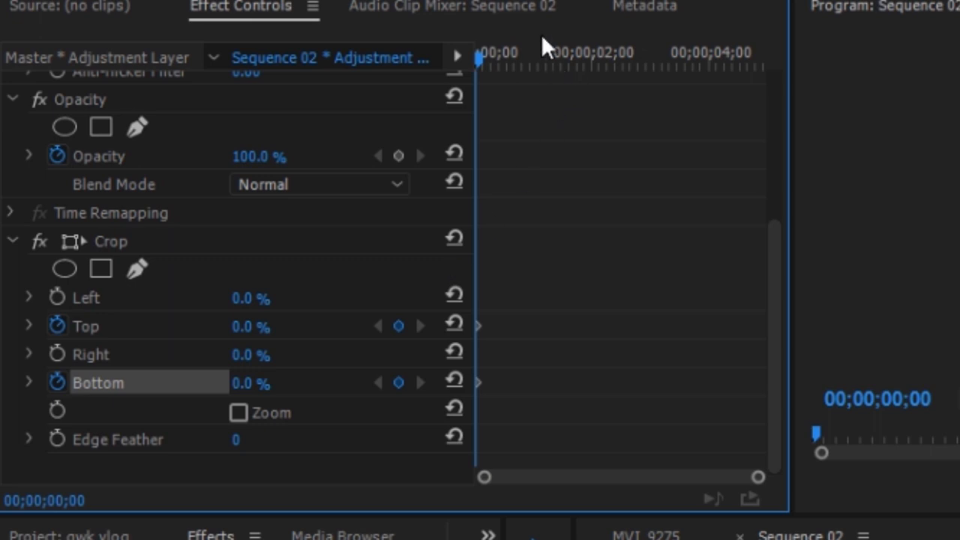
Keyframe the Crop effect's Top and Bottom values to 13% each at the end of the adjustment layer.
{"action": "left_click_drag", "start_coordinate": [473, 54], "coordinate": [786, 43]}
{"action": "left_click_drag", "start_coordinate": [249, 326], "coordinate": [267, 328]}
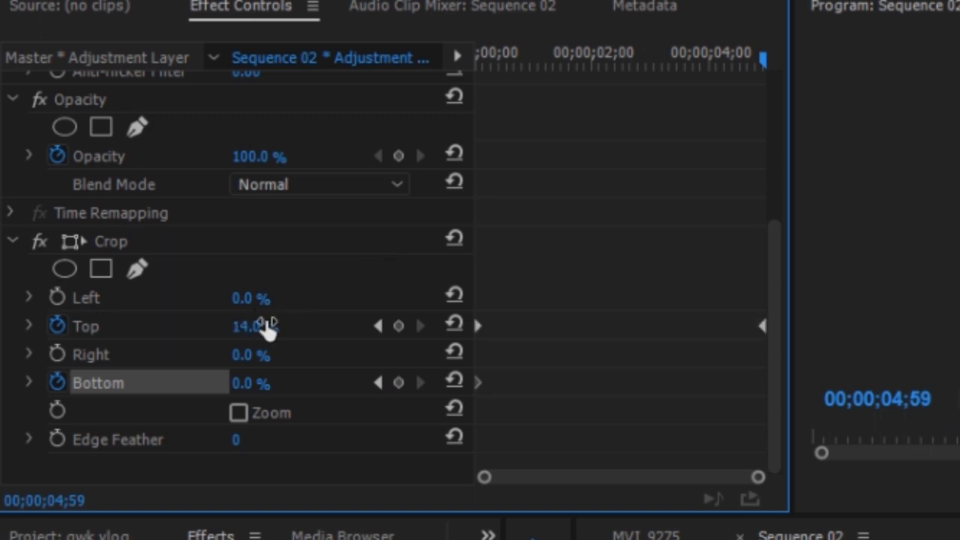
{"action": "left_click", "coordinate": [266, 326]}
{"action": "type", "text": "13"}
{"action": "key", "text": "Return"}
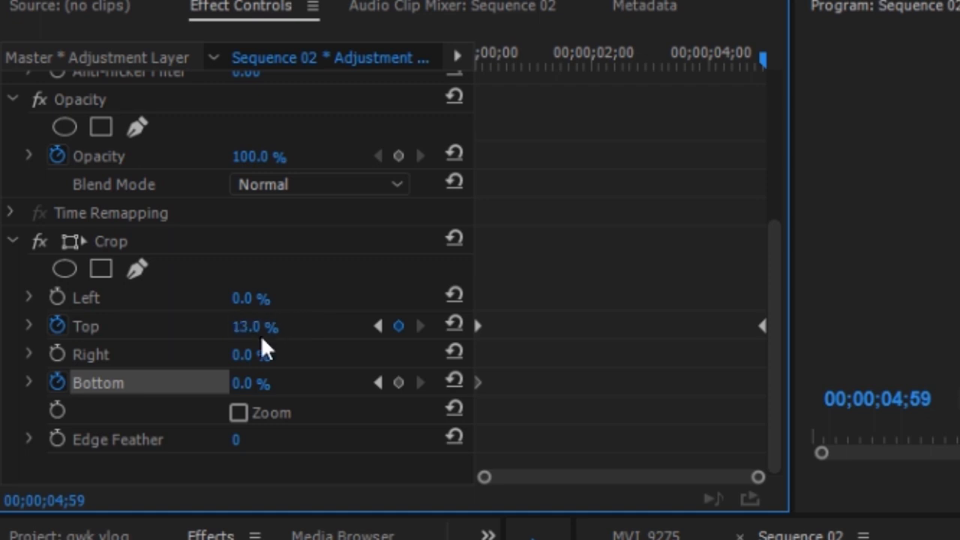
{"action": "left_click_drag", "start_coordinate": [248, 384], "coordinate": [269, 382]}
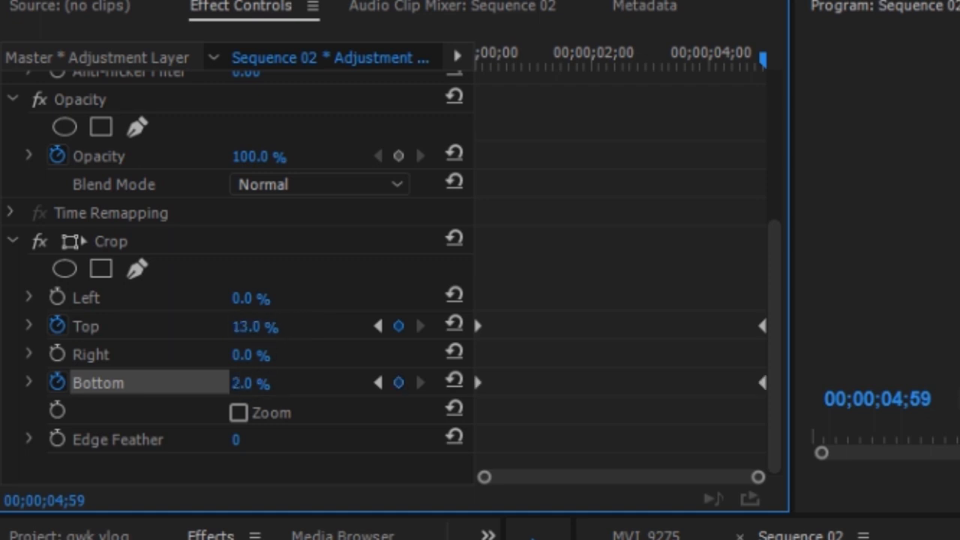
{"action": "left_click", "coordinate": [267, 380]}
{"action": "type", "text": "13"}
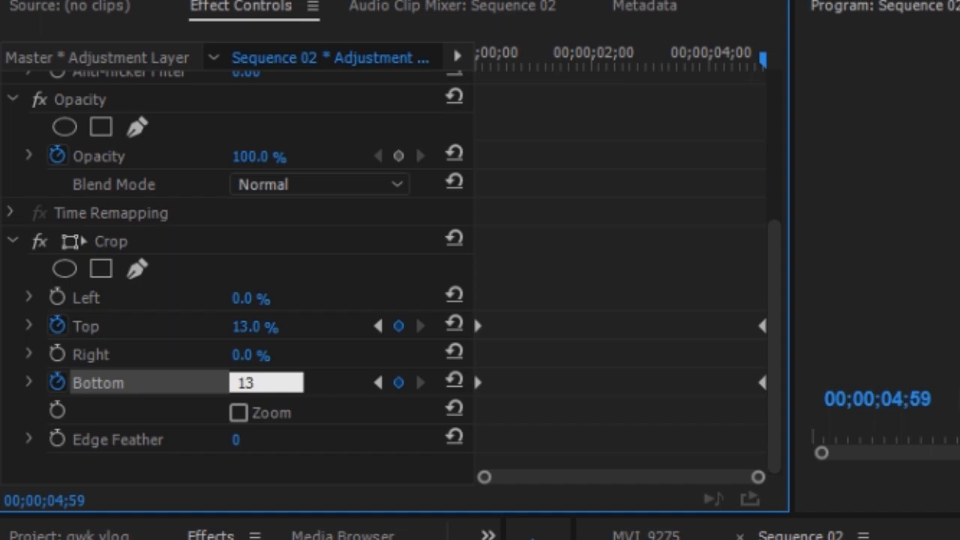
{"action": "key", "text": "Return"}
Scrub back through the adjustment layer to preview the crop animation and check the crop boundary in the preview.
{"action": "left_click_drag", "start_coordinate": [662, 54], "coordinate": [608, 60]}
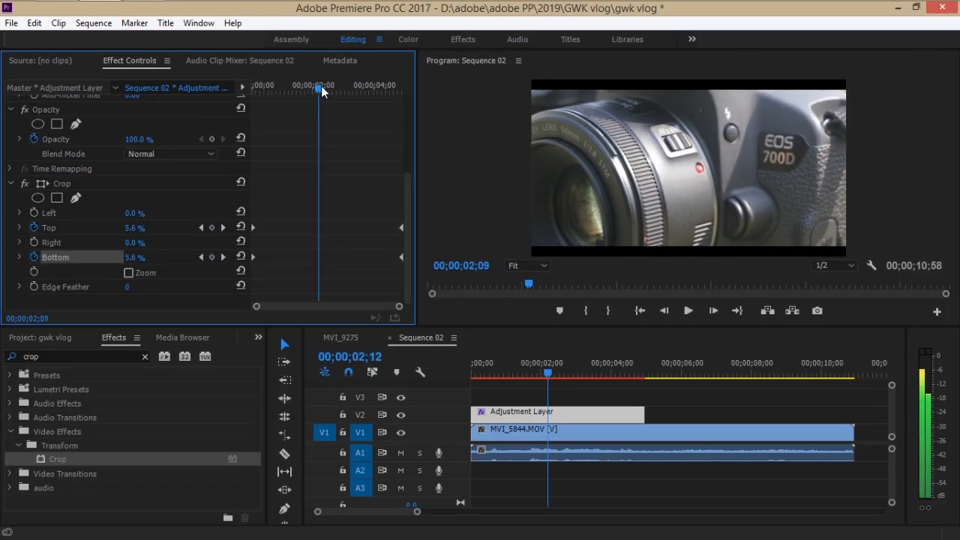
{"action": "mouse_move", "coordinate": [323, 90]}
{"action": "left_mouse_down"}
{"action": "mouse_move", "coordinate": [365, 90]}
{"action": "mouse_move", "coordinate": [264, 86]}
{"action": "mouse_move", "coordinate": [332, 85]}
{"action": "left_mouse_up"}
{"action": "left_click", "coordinate": [78, 183]}
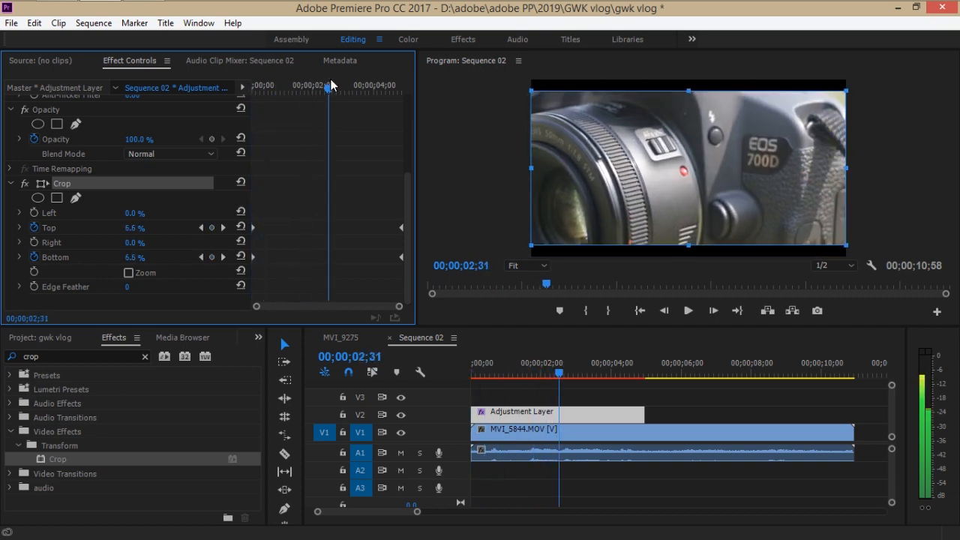
{"action": "left_click", "coordinate": [310, 157]}
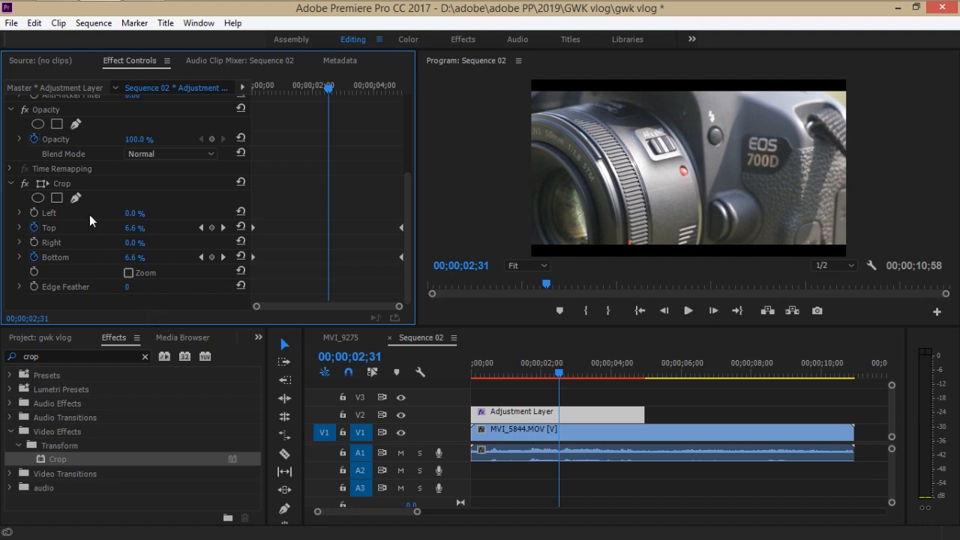
Save the adjustment layer's Crop effect as a preset of type Scale named "scale".
{"action": "left_click", "coordinate": [63, 183]}
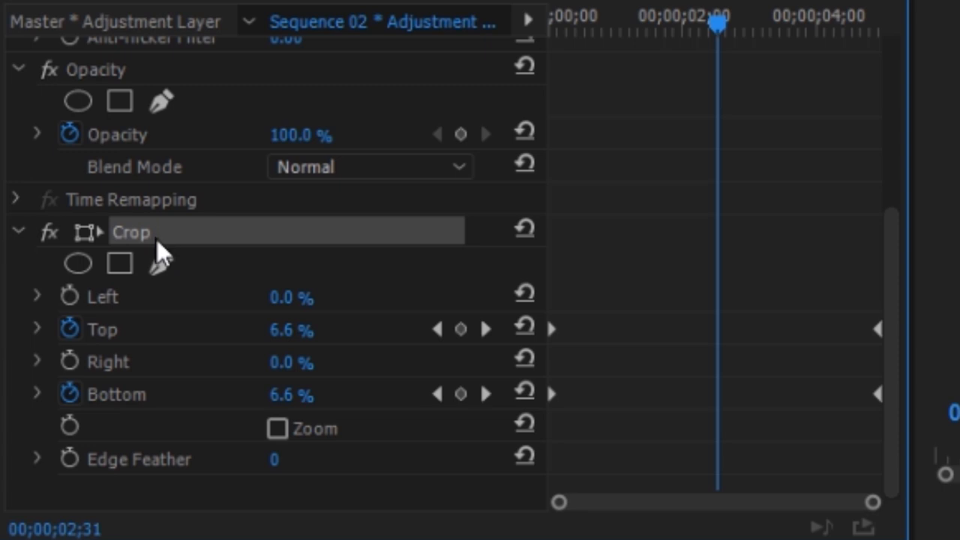
{"action": "right_click", "coordinate": [148, 242]}
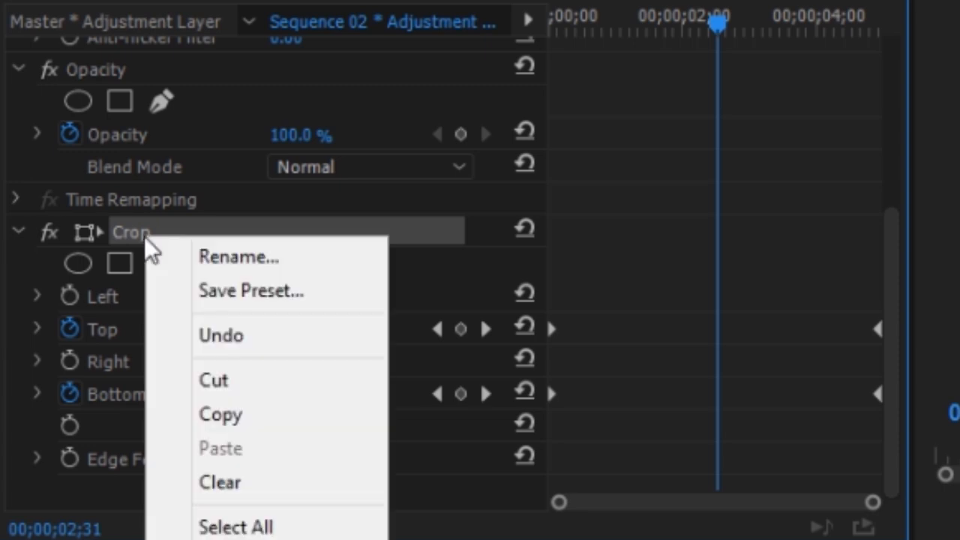
{"action": "left_click", "coordinate": [299, 293]}
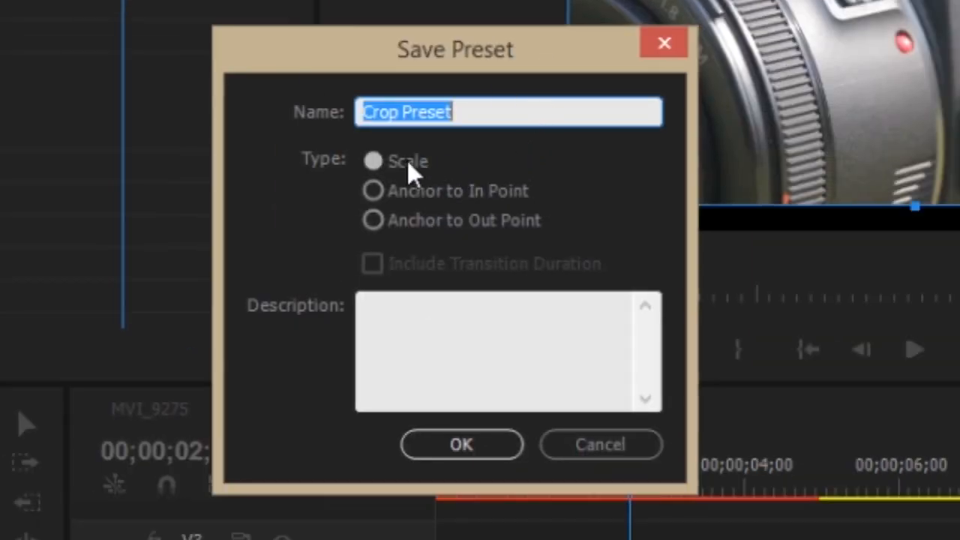
{"action": "left_click", "coordinate": [461, 193]}
{"action": "left_click", "coordinate": [415, 220]}
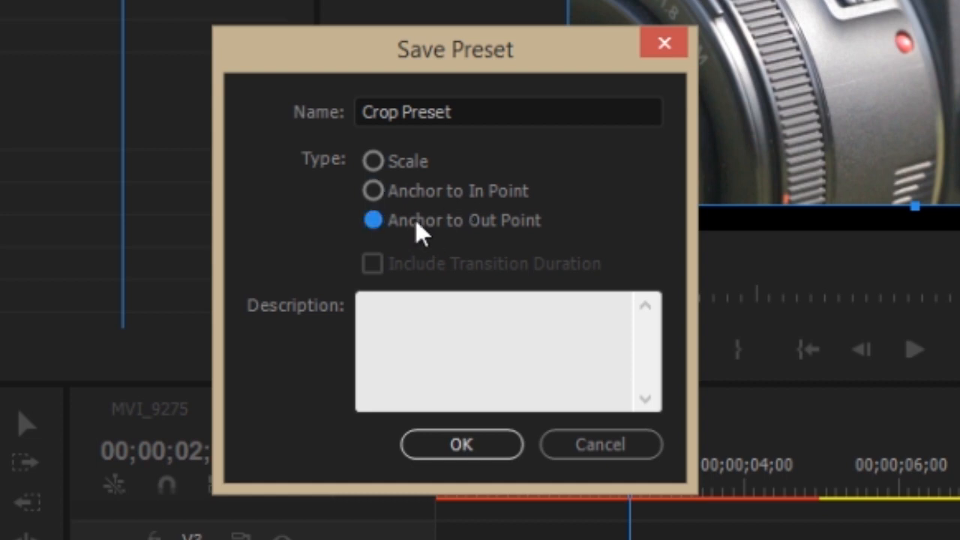
{"action": "left_click", "coordinate": [391, 157]}
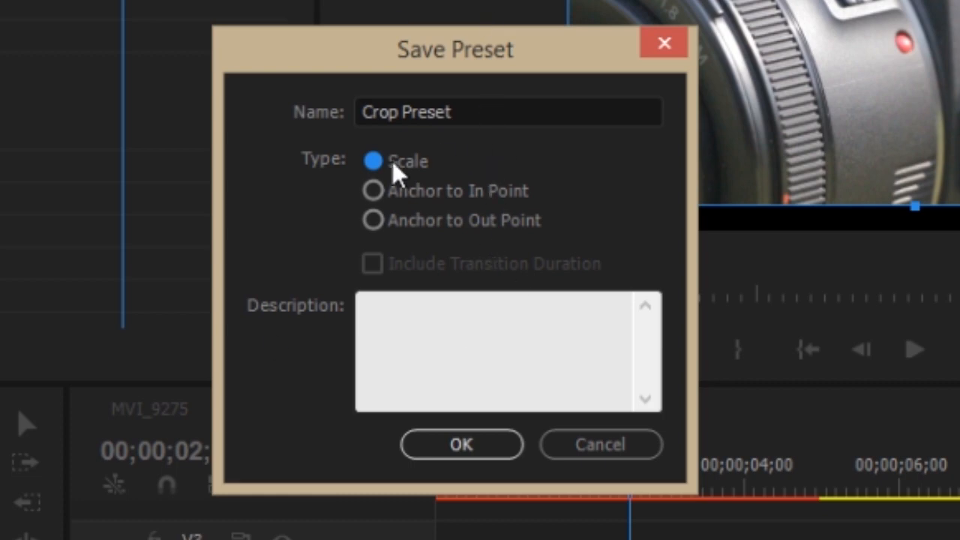
{"action": "triple_click", "coordinate": [508, 107]}
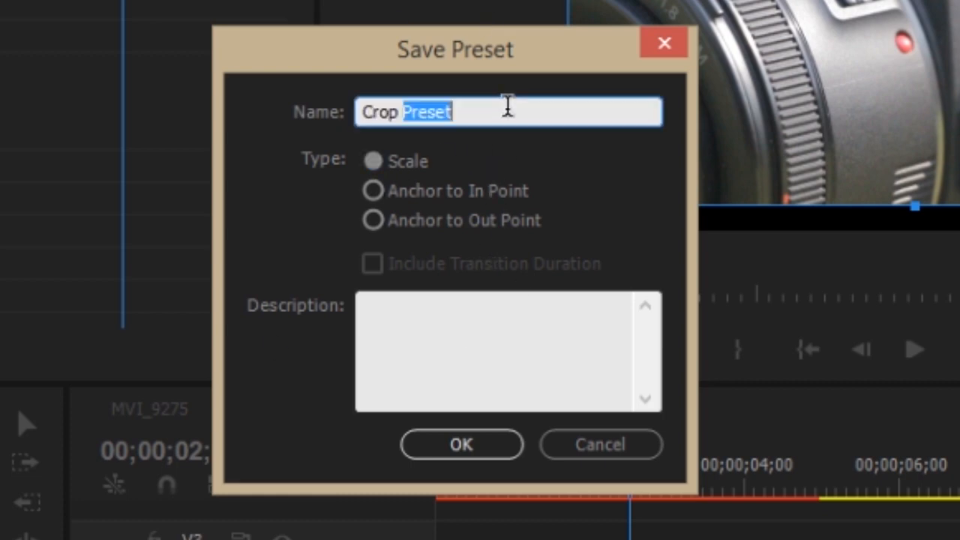
{"action": "type", "text": "scale"}
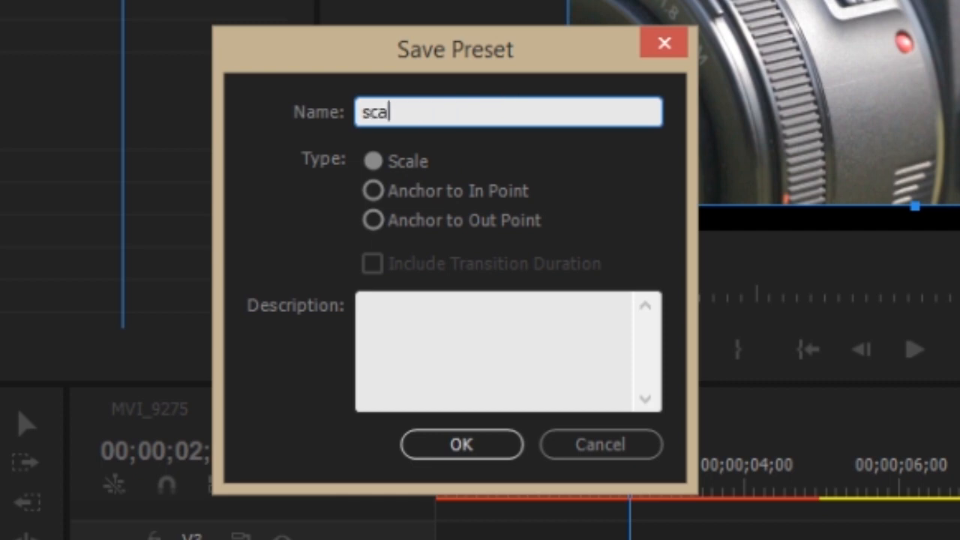
{"action": "key", "text": "Return"}
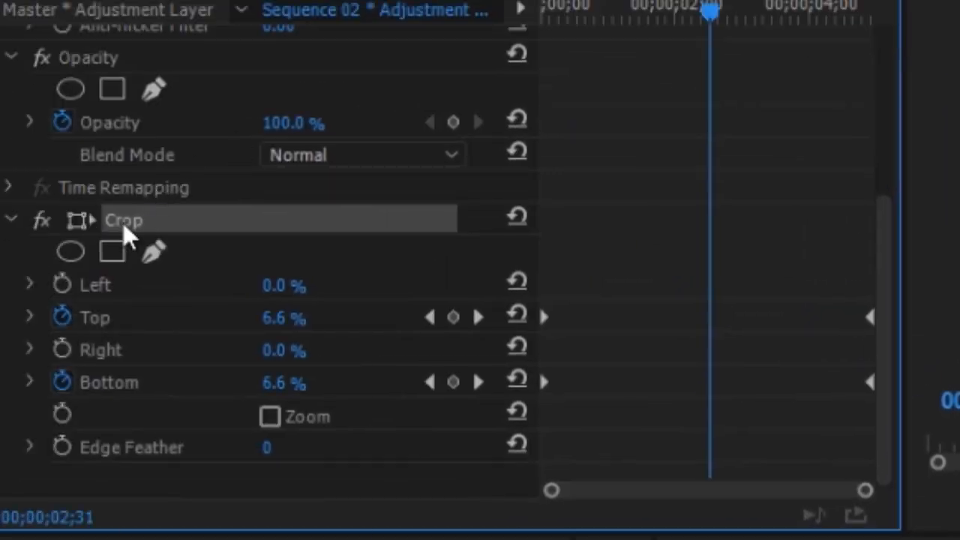
Save the Crop effect as a second preset of type Anchor to In Point named "anchor to inpoint".
{"action": "right_click", "coordinate": [123, 223]}
{"action": "left_click", "coordinate": [312, 279]}
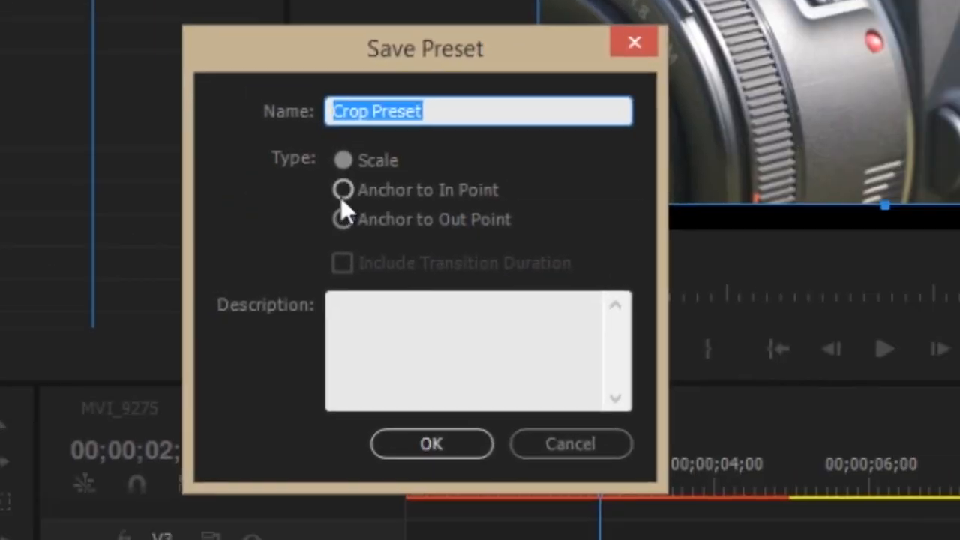
{"action": "left_click", "coordinate": [343, 191]}
{"action": "left_click", "coordinate": [435, 107]}
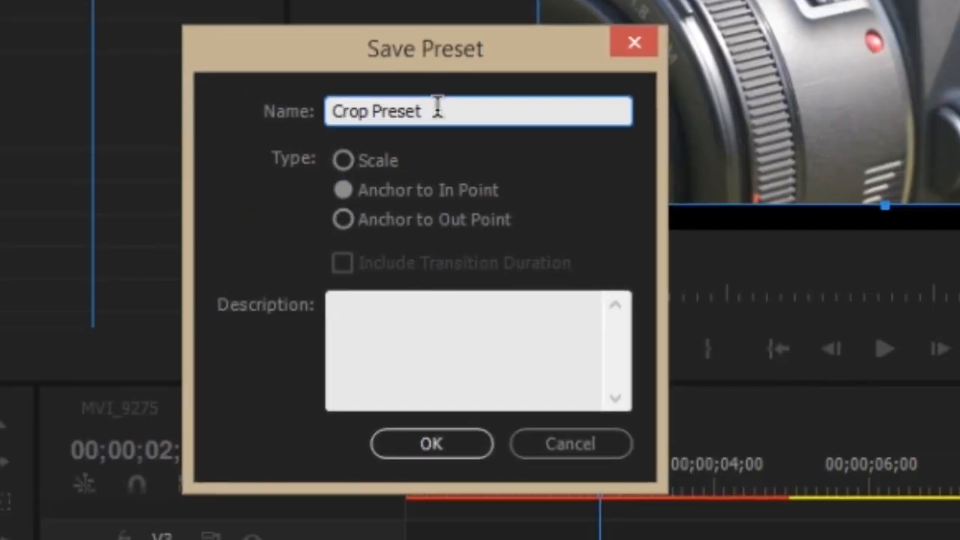
{"action": "key", "text": "ctrl+shift+Left"}
{"action": "key", "text": "ctrl+shift+Left"}
{"action": "type", "text": "anch"}
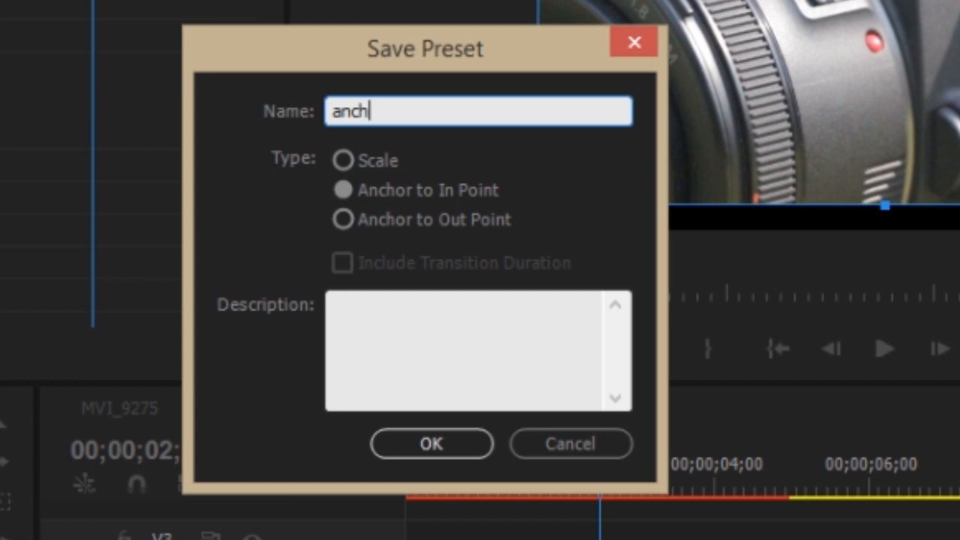
{"action": "type", "text": "or to in"}
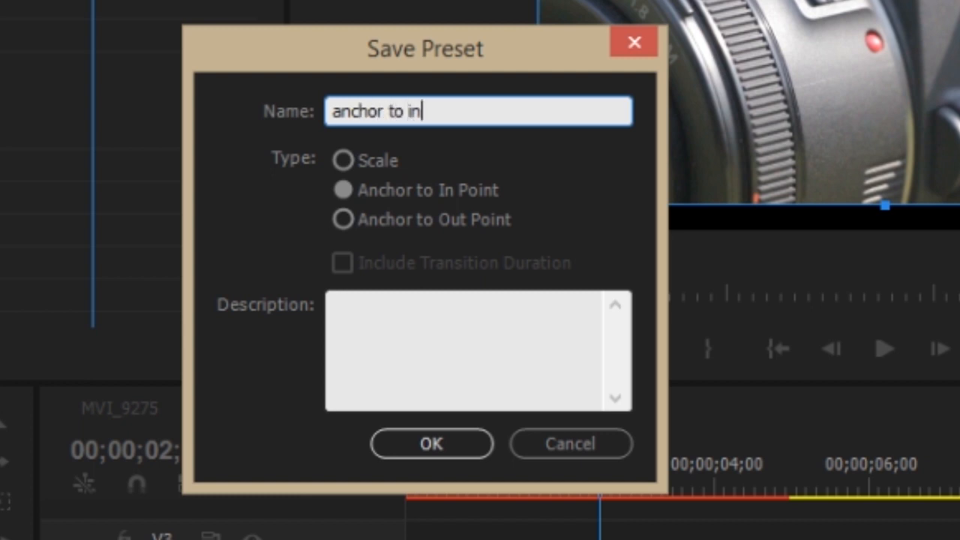
{"action": "type", "text": "point"}
{"action": "key", "text": "Return"}
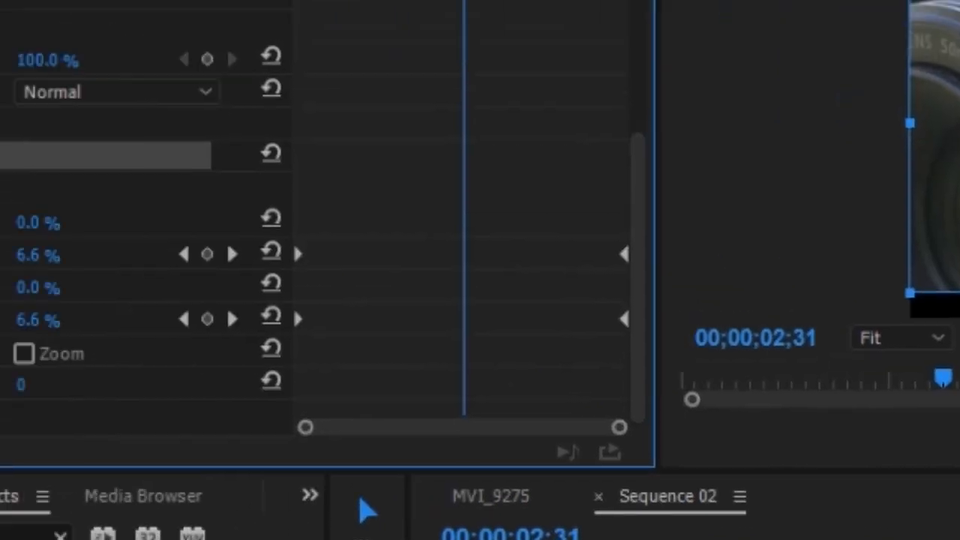
Save the Crop effect as a third preset of type Anchor to Out Point named "anchor to outpoint".
{"action": "right_click", "coordinate": [126, 225]}
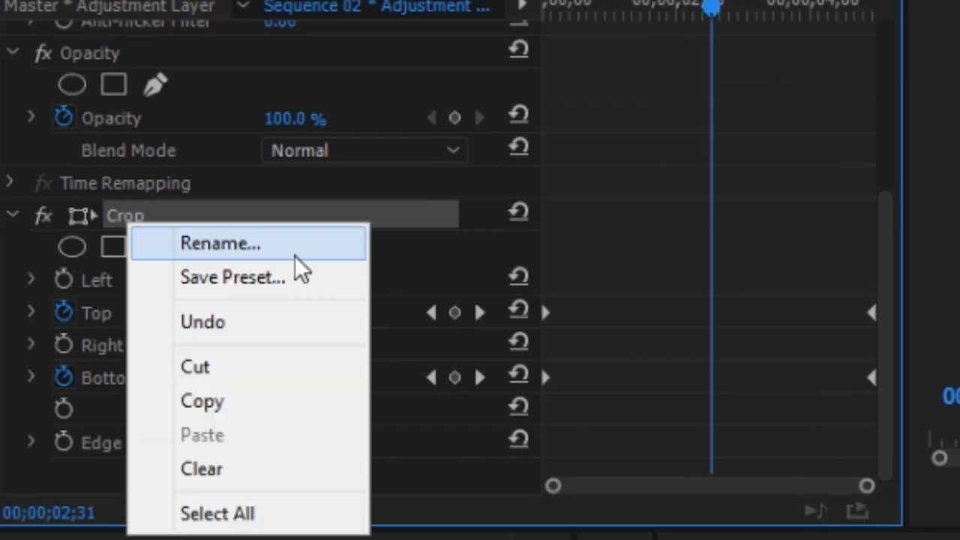
{"action": "left_click", "coordinate": [291, 276]}
{"action": "left_click", "coordinate": [957, 371]}
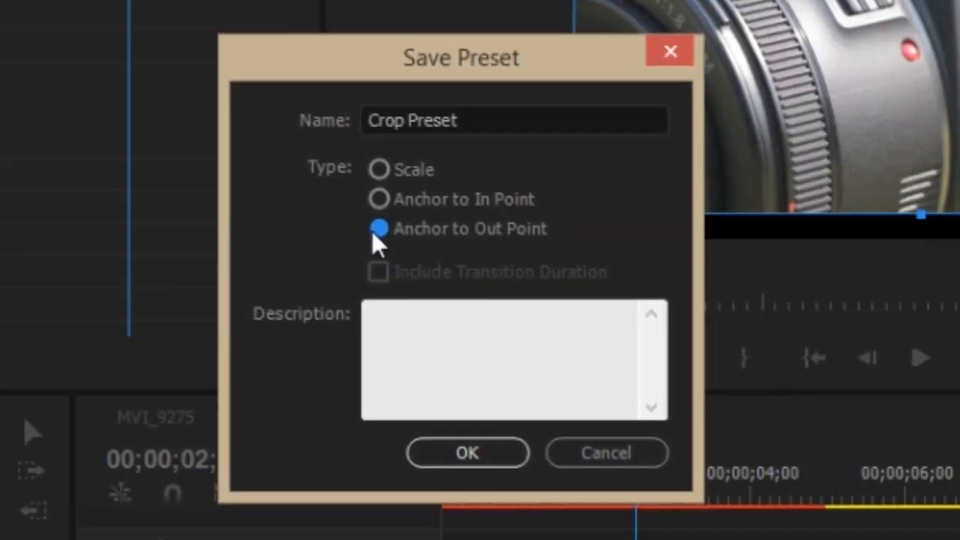
{"action": "triple_click", "coordinate": [481, 120]}
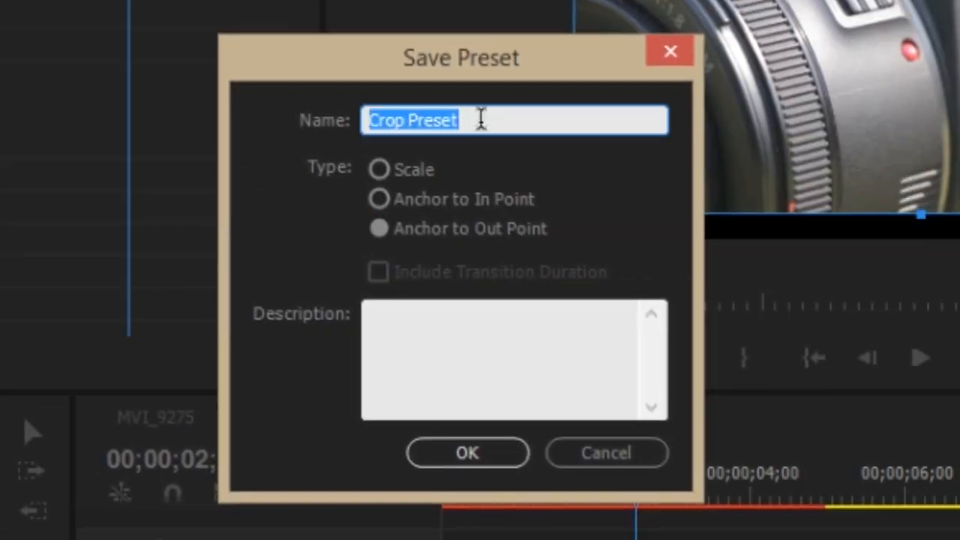
{"action": "type", "text": "anchor to outpoint"}
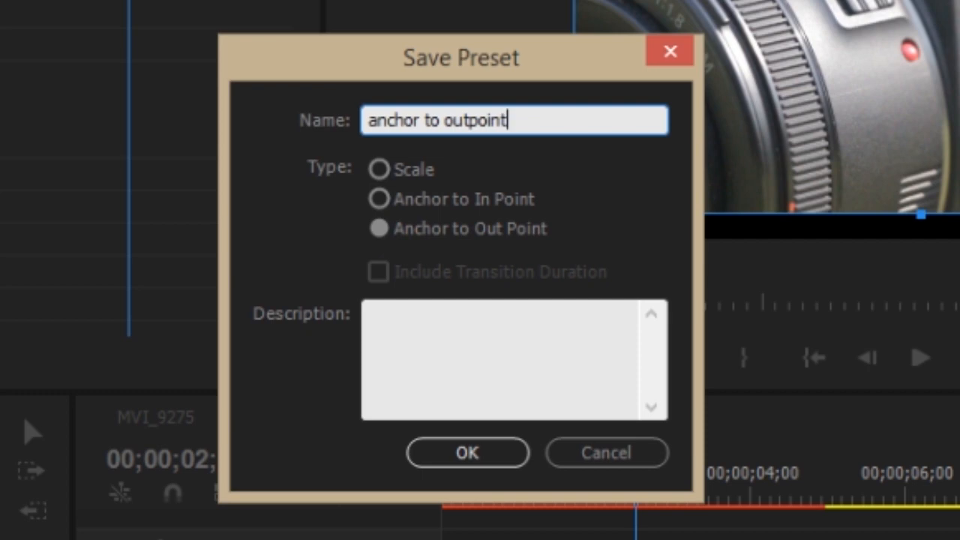
{"action": "key", "text": "Return"}
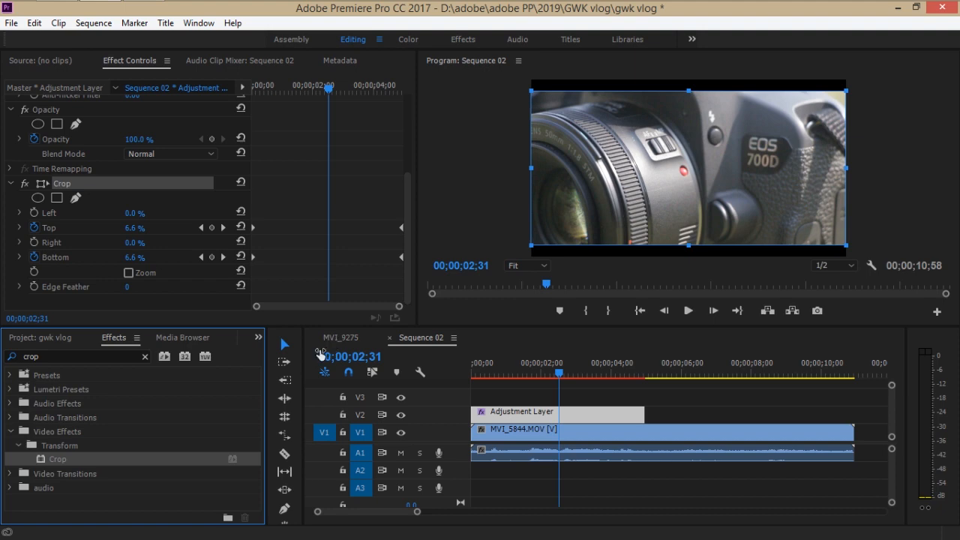
Clear the effects search and check the Presets folder for the three saved Crop presets.
{"action": "left_click", "coordinate": [145, 356]}
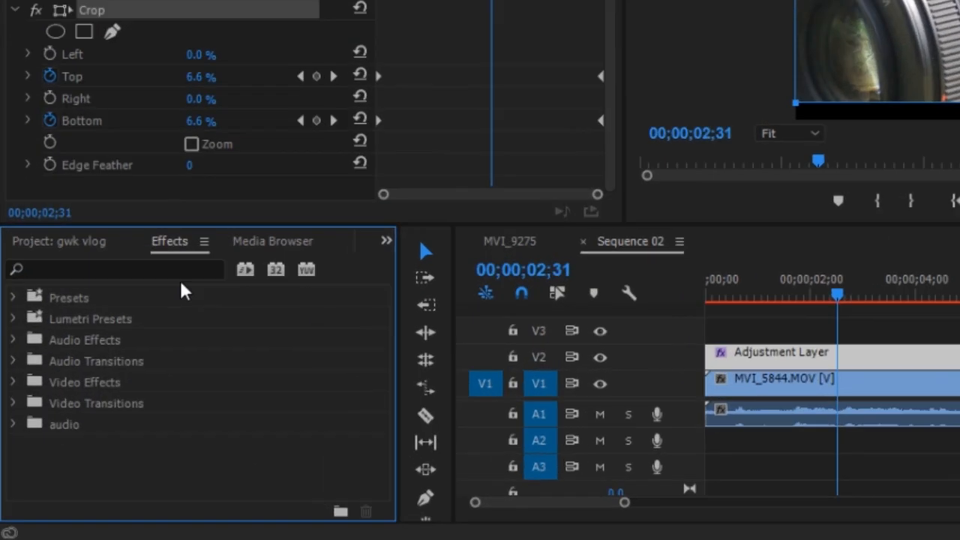
{"action": "left_click", "coordinate": [9, 376]}
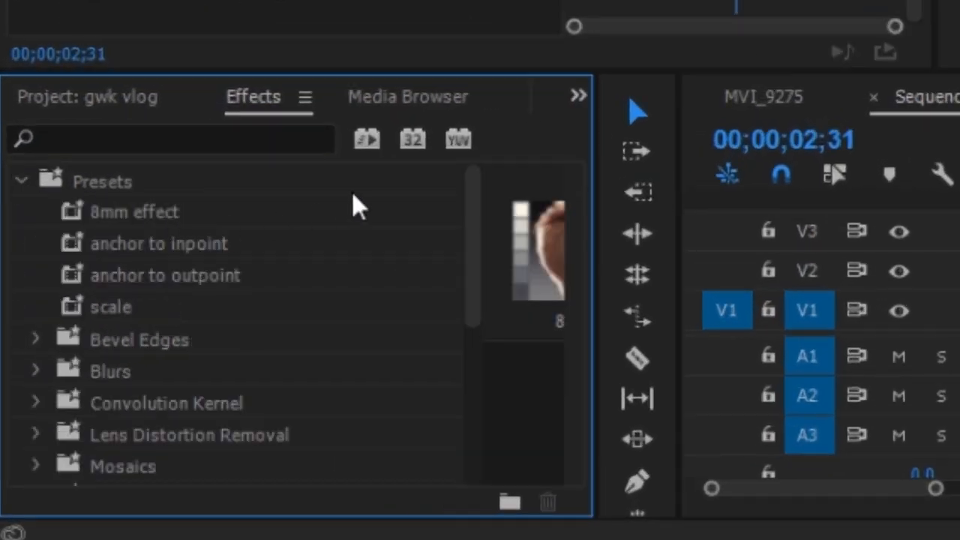
{"action": "left_click", "coordinate": [231, 242]}
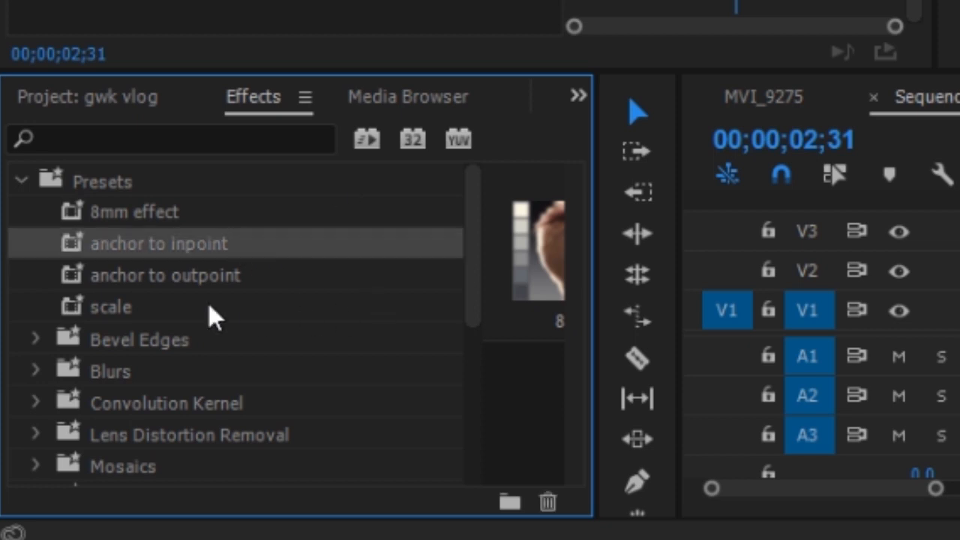
{"action": "left_click", "coordinate": [217, 287]}
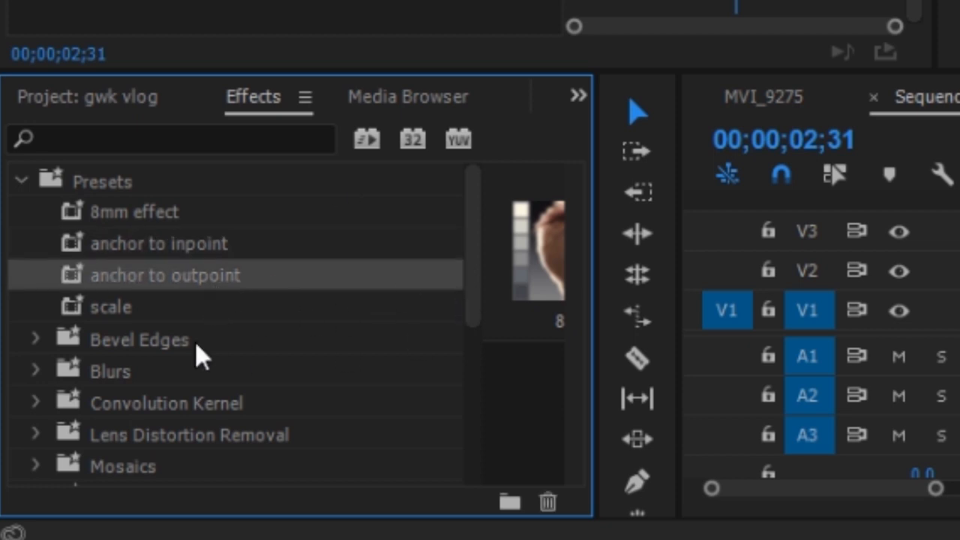
{"action": "left_click", "coordinate": [165, 310]}
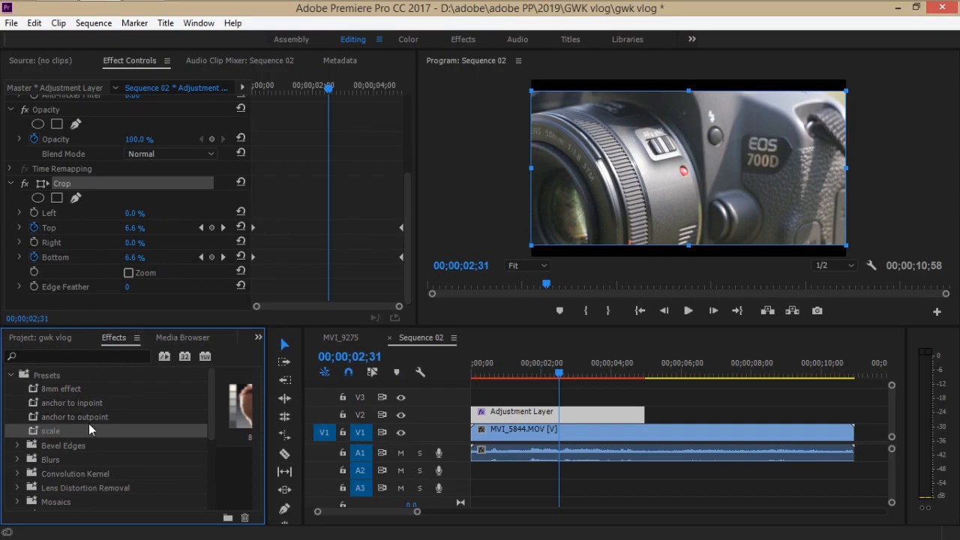
Place three more adjustment layers from the project on V2 after the existing one, with small gaps between them.
{"action": "left_click", "coordinate": [60, 339]}
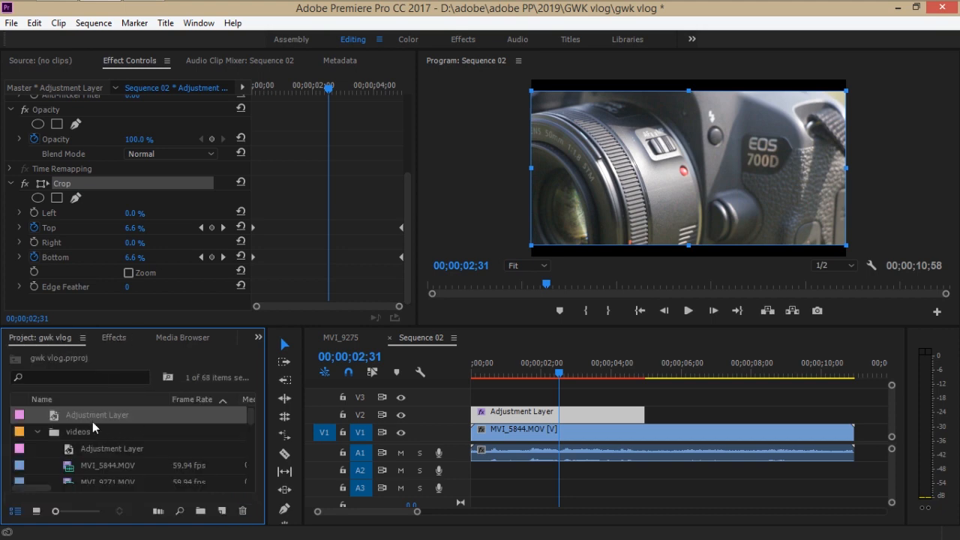
{"action": "left_click_drag", "start_coordinate": [88, 412], "coordinate": [657, 415]}
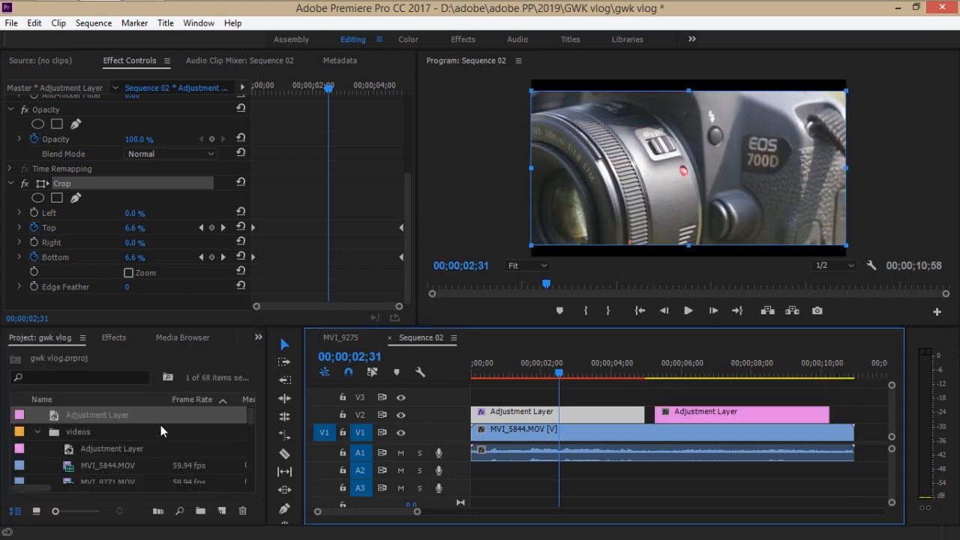
{"action": "left_click_drag", "start_coordinate": [96, 417], "coordinate": [854, 418]}
{"action": "scroll", "coordinate": [715, 470], "scroll_direction": "down", "scroll_amount": 3}
{"action": "scroll", "coordinate": [715, 471], "scroll_direction": "down", "scroll_amount": 3}
{"action": "left_click_drag", "start_coordinate": [129, 415], "coordinate": [808, 417]}
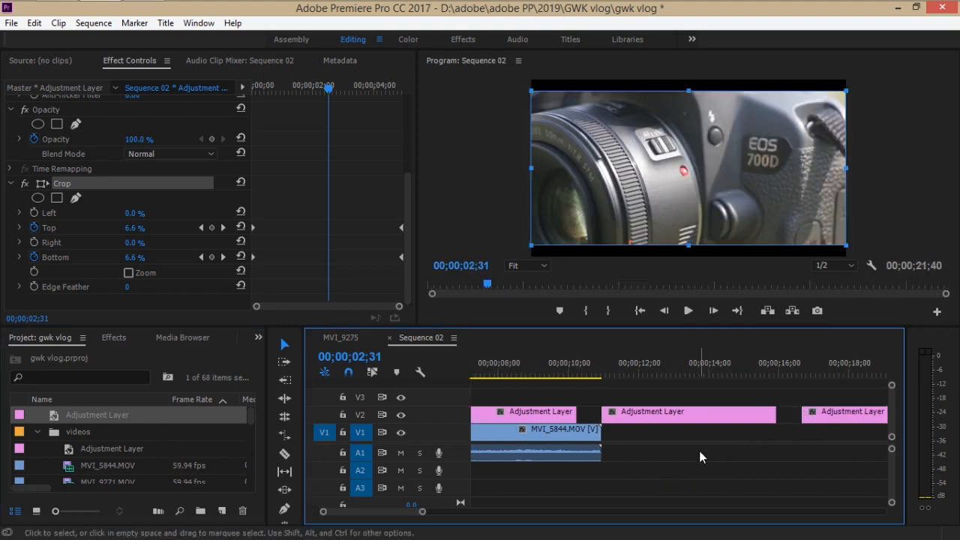
{"action": "scroll", "coordinate": [692, 463], "scroll_direction": "up", "scroll_amount": 3}
{"action": "scroll", "coordinate": [692, 463], "scroll_direction": "up", "scroll_amount": 3}
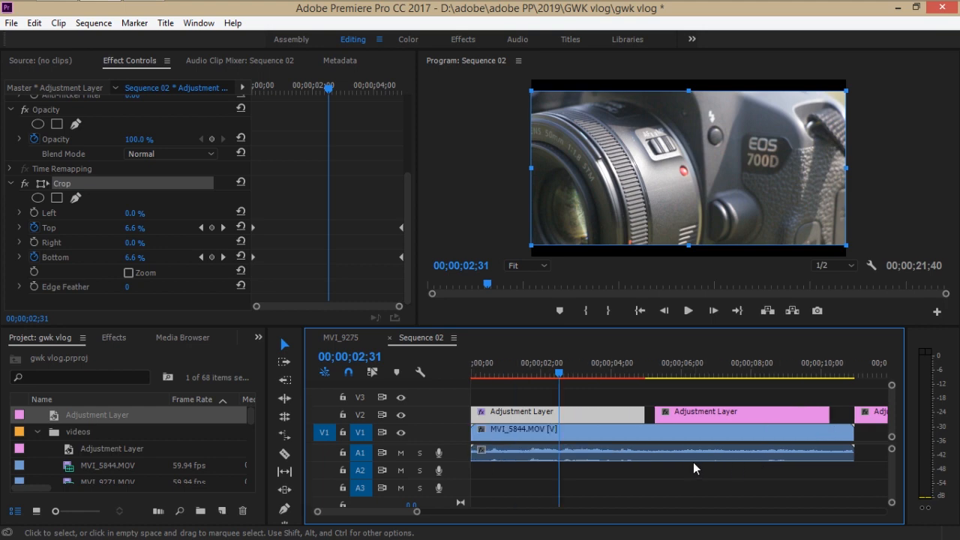
{"action": "scroll", "coordinate": [696, 463], "scroll_direction": "down", "scroll_amount": 3}
{"action": "scroll", "coordinate": [697, 462], "scroll_direction": "up", "scroll_amount": 3}
Inspect each adjustment layer on V2 to compare the effects applied to the original and the new layers.
{"action": "key", "text": "space"}
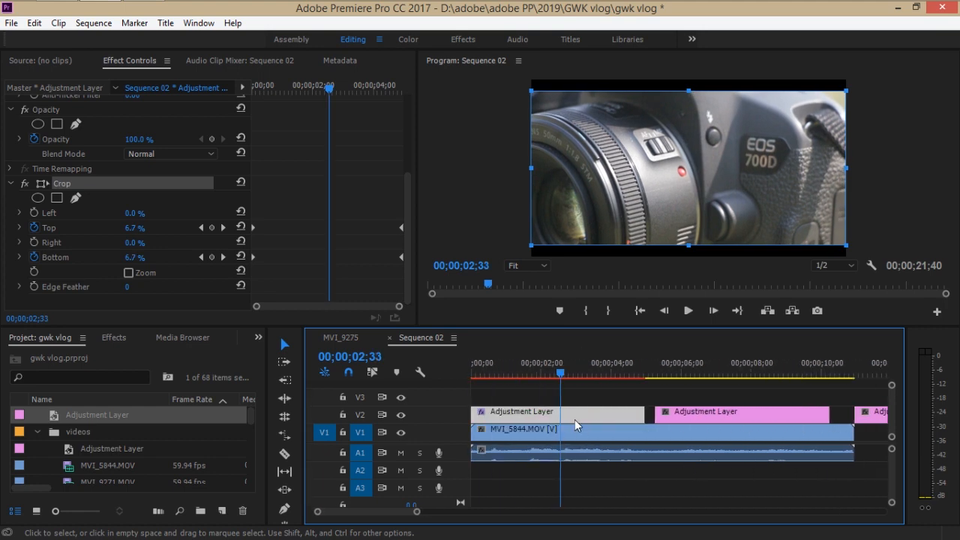
{"action": "left_click", "coordinate": [502, 400]}
{"action": "left_click", "coordinate": [510, 417]}
{"action": "scroll", "coordinate": [375, 223], "scroll_direction": "down", "scroll_amount": 5}
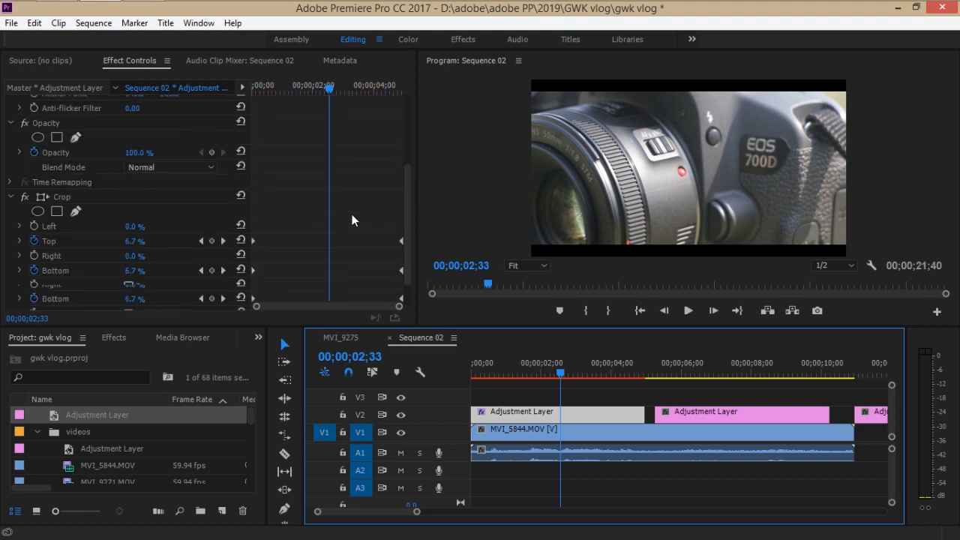
{"action": "scroll", "coordinate": [589, 411], "scroll_direction": "down", "scroll_amount": 2}
{"action": "left_click", "coordinate": [590, 412]}
{"action": "scroll", "coordinate": [353, 252], "scroll_direction": "down", "scroll_amount": 1}
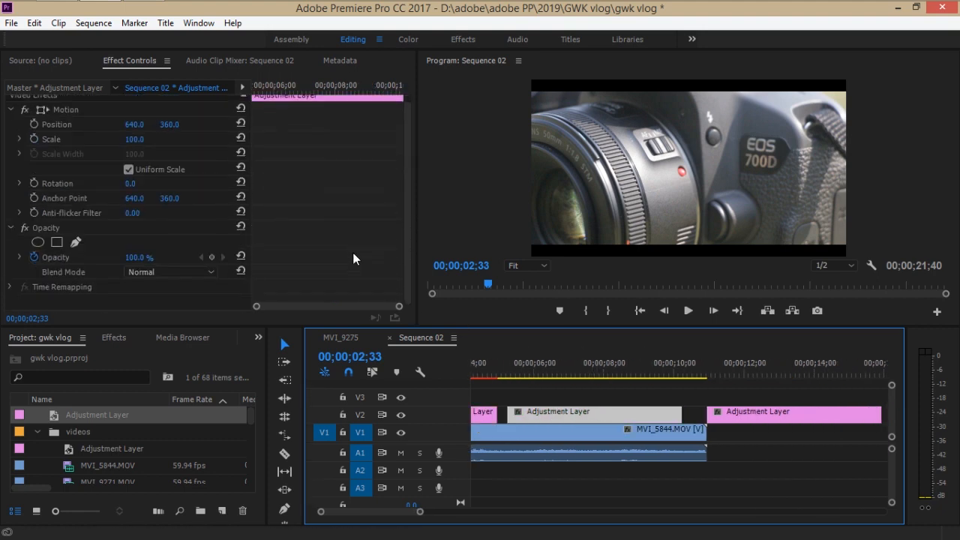
{"action": "left_click", "coordinate": [789, 412]}
{"action": "scroll", "coordinate": [790, 411], "scroll_direction": "down", "scroll_amount": 4}
{"action": "left_click", "coordinate": [789, 412]}
{"action": "scroll", "coordinate": [727, 481], "scroll_direction": "down", "scroll_amount": 4}
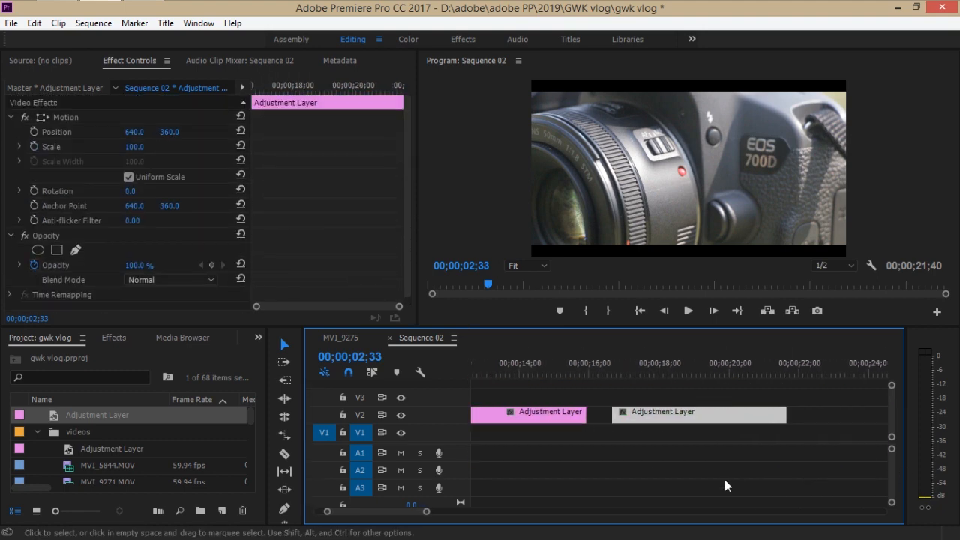
{"action": "scroll", "coordinate": [730, 481], "scroll_direction": "up", "scroll_amount": 5}
{"action": "scroll", "coordinate": [730, 480], "scroll_direction": "up", "scroll_amount": 3}
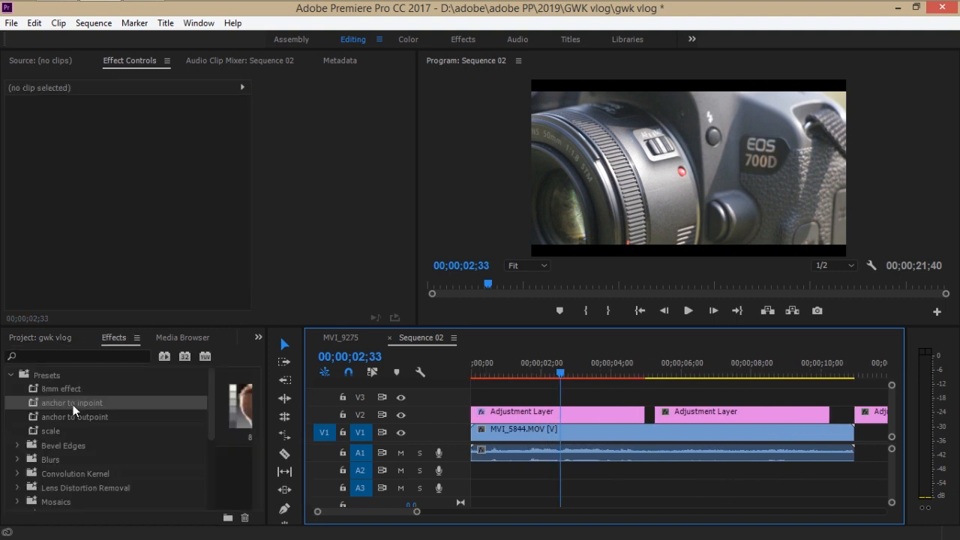
Look over the "anchor to inpoint", "anchor to outpoint" and "scale" presets among the saved effect presets.
{"action": "left_click", "coordinate": [73, 406]}
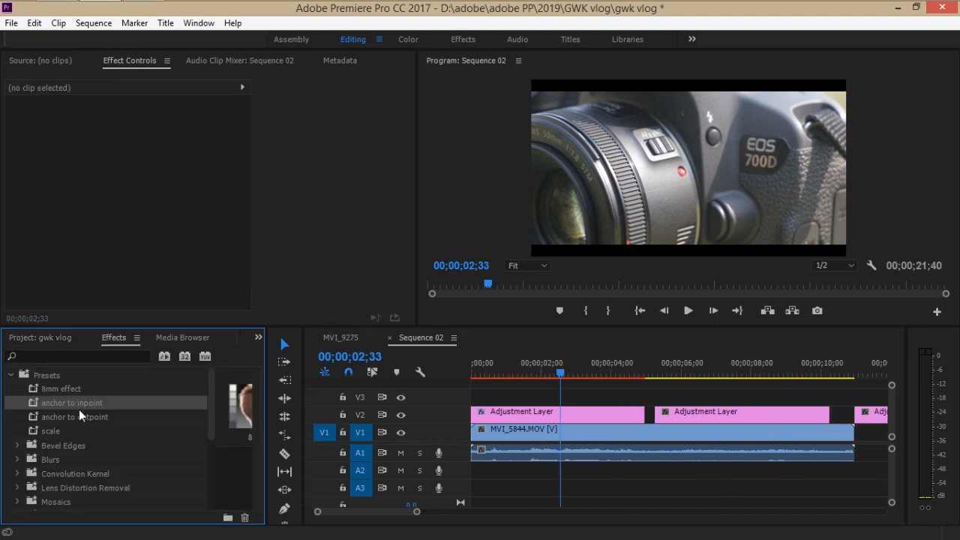
{"action": "left_click", "coordinate": [75, 417]}
{"action": "left_click", "coordinate": [70, 422]}
{"action": "left_click", "coordinate": [82, 430]}
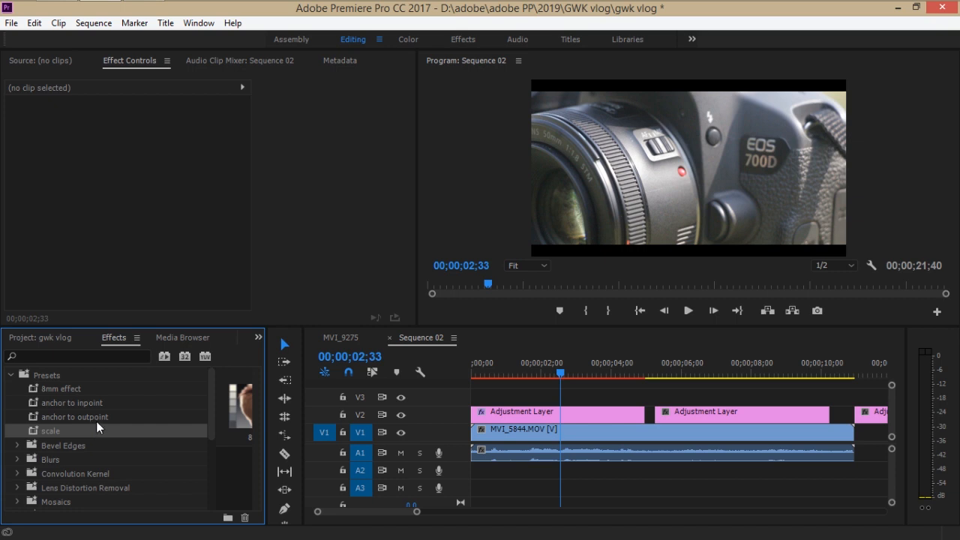
Move the second adjustment layer from V2 up to V3, keeping its position in time.
{"action": "scroll", "coordinate": [622, 435], "scroll_direction": "down", "scroll_amount": 1}
{"action": "left_click_drag", "start_coordinate": [697, 418], "coordinate": [697, 397]}
{"action": "scroll", "coordinate": [746, 414], "scroll_direction": "down", "scroll_amount": 3}
{"action": "scroll", "coordinate": [747, 414], "scroll_direction": "up", "scroll_amount": 3}
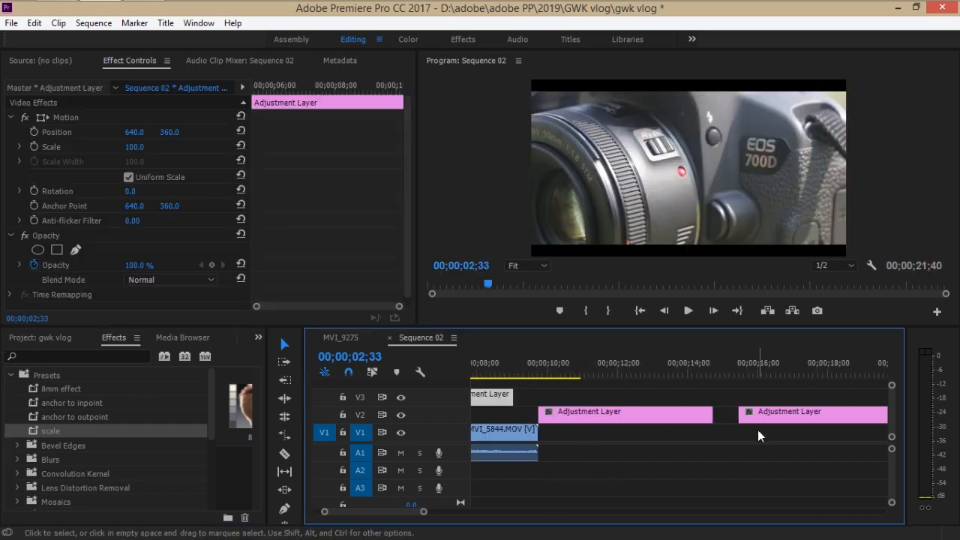
Extend the V3 adjustment layer, then move the next V2 layer earlier so it overlaps underneath and extend its end slightly past it.
{"action": "left_click_drag", "start_coordinate": [718, 394], "coordinate": [778, 393]}
{"action": "scroll", "coordinate": [777, 440], "scroll_direction": "down", "scroll_amount": 2}
{"action": "left_click_drag", "start_coordinate": [708, 415], "coordinate": [549, 416]}
{"action": "scroll", "coordinate": [549, 416], "scroll_direction": "up", "scroll_amount": 2}
{"action": "scroll", "coordinate": [551, 420], "scroll_direction": "up", "scroll_amount": 2}
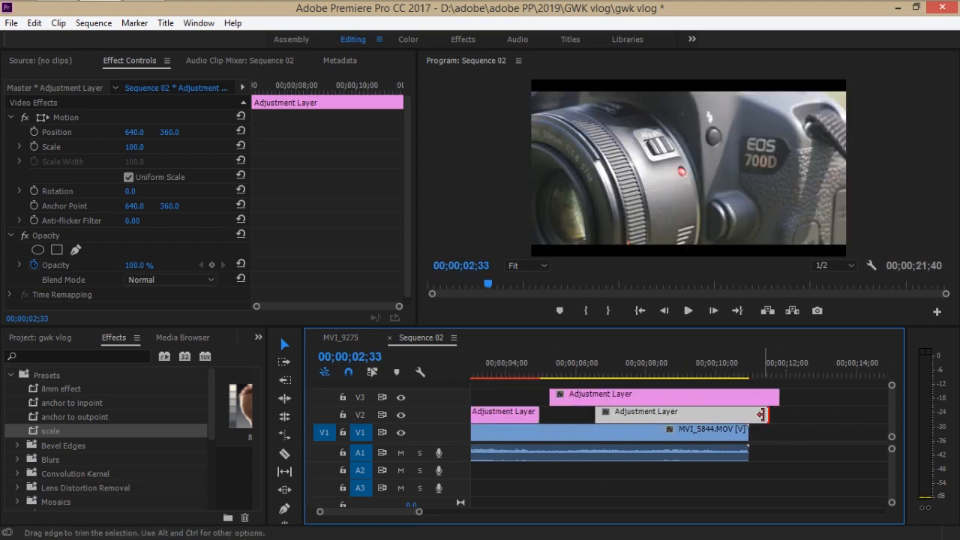
{"action": "mouse_move", "coordinate": [766, 416]}
{"action": "left_mouse_down"}
{"action": "mouse_move", "coordinate": [797, 417]}
{"action": "mouse_move", "coordinate": [761, 434]}
{"action": "left_mouse_up"}
{"action": "scroll", "coordinate": [798, 421], "scroll_direction": "down", "scroll_amount": 3}
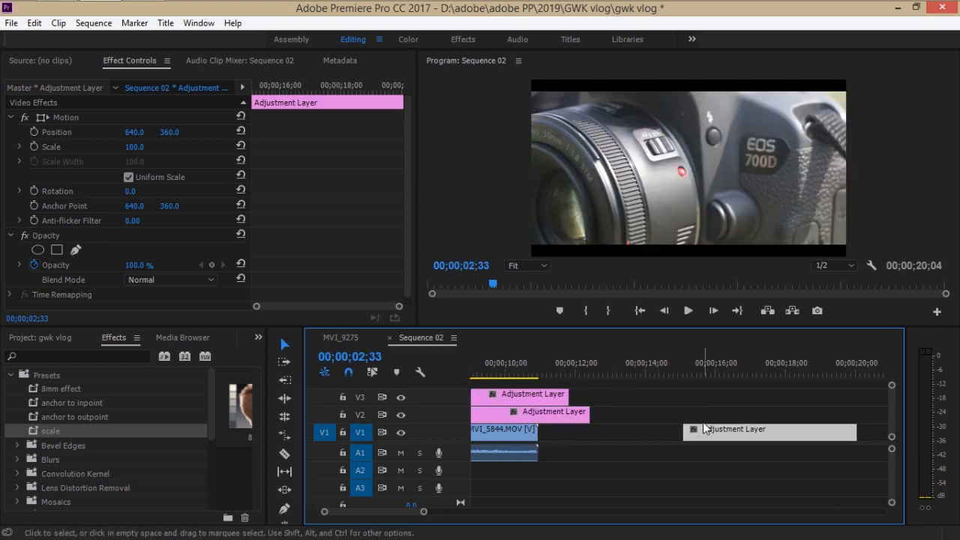
Move the V3 adjustment layer up to V4 and align the start of the overlapping V2 layer with it.
{"action": "left_click_drag", "start_coordinate": [685, 434], "coordinate": [619, 433]}
{"action": "scroll", "coordinate": [660, 438], "scroll_direction": "up", "scroll_amount": 2}
{"action": "left_click_drag", "start_coordinate": [626, 391], "coordinate": [635, 383]}
{"action": "left_click_drag", "start_coordinate": [691, 420], "coordinate": [644, 421]}
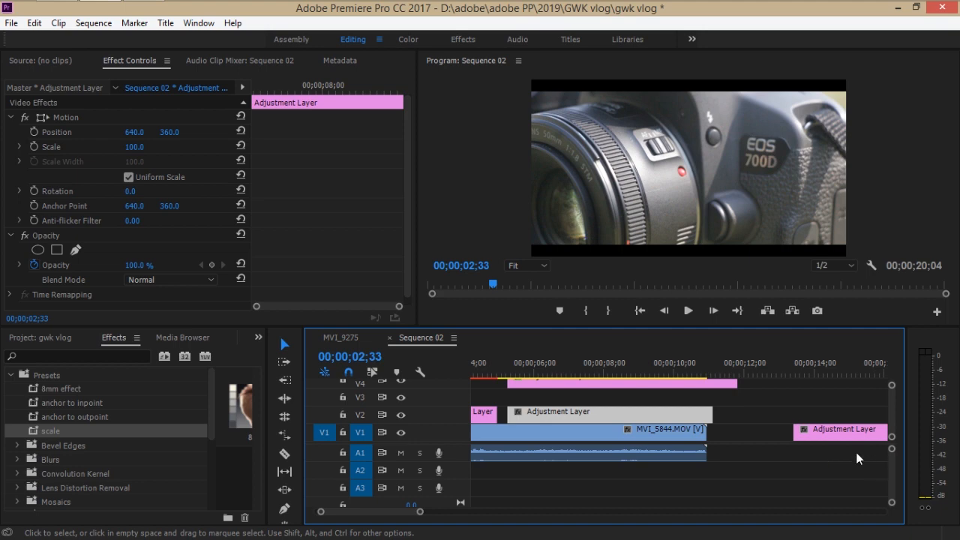
Move the last adjustment layer from V1 to V3, aligning its start with the layers on V2 and V4.
{"action": "left_click_drag", "start_coordinate": [797, 430], "coordinate": [511, 395]}
{"action": "scroll", "coordinate": [667, 468], "scroll_direction": "up", "scroll_amount": 2}
{"action": "scroll", "coordinate": [713, 432], "scroll_direction": "up", "scroll_amount": 1}
{"action": "scroll", "coordinate": [711, 434], "scroll_direction": "down", "scroll_amount": 2}
{"action": "scroll", "coordinate": [710, 434], "scroll_direction": "up", "scroll_amount": 2}
{"action": "left_click_drag", "start_coordinate": [590, 415], "coordinate": [658, 374]}
{"action": "scroll", "coordinate": [848, 424], "scroll_direction": "down", "scroll_amount": 1}
{"action": "left_click_drag", "start_coordinate": [854, 426], "coordinate": [696, 379]}
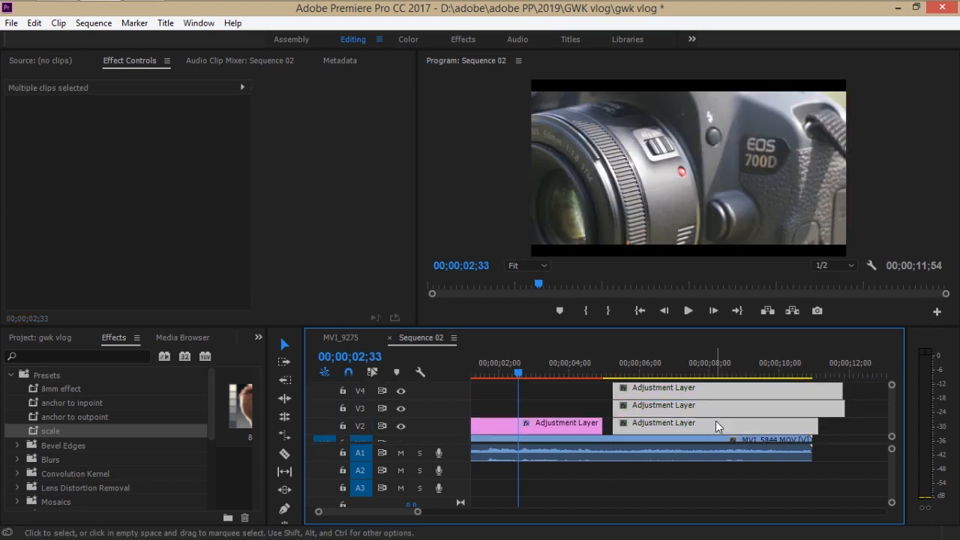
{"action": "scroll", "coordinate": [698, 420], "scroll_direction": "up", "scroll_amount": 1}
{"action": "left_click", "coordinate": [614, 424]}
{"action": "left_click", "coordinate": [623, 393]}
{"action": "scroll", "coordinate": [709, 409], "scroll_direction": "down", "scroll_amount": 2}
{"action": "scroll", "coordinate": [712, 409], "scroll_direction": "down", "scroll_amount": 1}
{"action": "scroll", "coordinate": [716, 407], "scroll_direction": "up", "scroll_amount": 2}
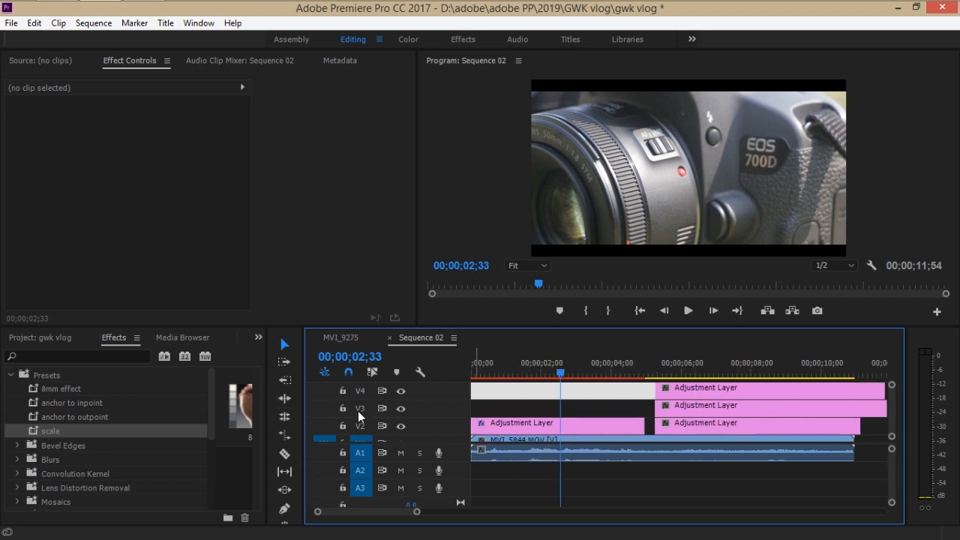
Apply the "scale" preset to the stacked V2 layer, "anchor to outpoint" to the V3 layer and "anchor to inpoint" to the V4 layer.
{"action": "left_click", "coordinate": [67, 430]}
{"action": "left_click", "coordinate": [71, 417]}
{"action": "left_click", "coordinate": [80, 403]}
{"action": "left_click_drag", "start_coordinate": [64, 431], "coordinate": [701, 427]}
{"action": "left_click_drag", "start_coordinate": [49, 417], "coordinate": [684, 411]}
{"action": "left_click", "coordinate": [66, 401]}
{"action": "left_click_drag", "start_coordinate": [66, 400], "coordinate": [817, 392]}
{"action": "scroll", "coordinate": [675, 469], "scroll_direction": "down", "scroll_amount": 1}
{"action": "scroll", "coordinate": [663, 461], "scroll_direction": "up", "scroll_amount": 1}
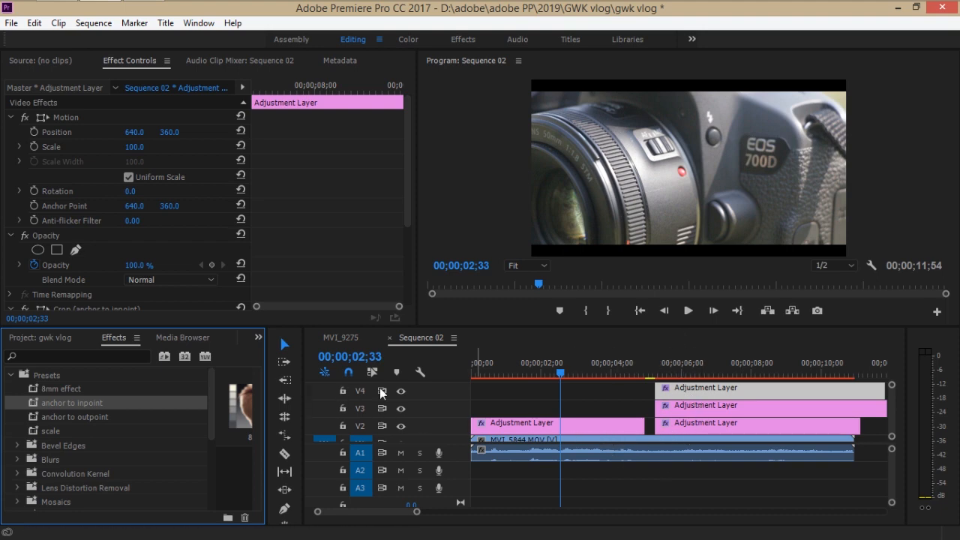
Hide tracks V3 and V4 and place the playhead at 00;00;04;58, the end of the first V2 adjustment layer.
{"action": "left_click", "coordinate": [400, 409]}
{"action": "left_click", "coordinate": [402, 390]}
{"action": "scroll", "coordinate": [562, 429], "scroll_direction": "down", "scroll_amount": 1}
{"action": "scroll", "coordinate": [561, 428], "scroll_direction": "up", "scroll_amount": 1}
{"action": "left_click_drag", "start_coordinate": [662, 367], "coordinate": [645, 375]}
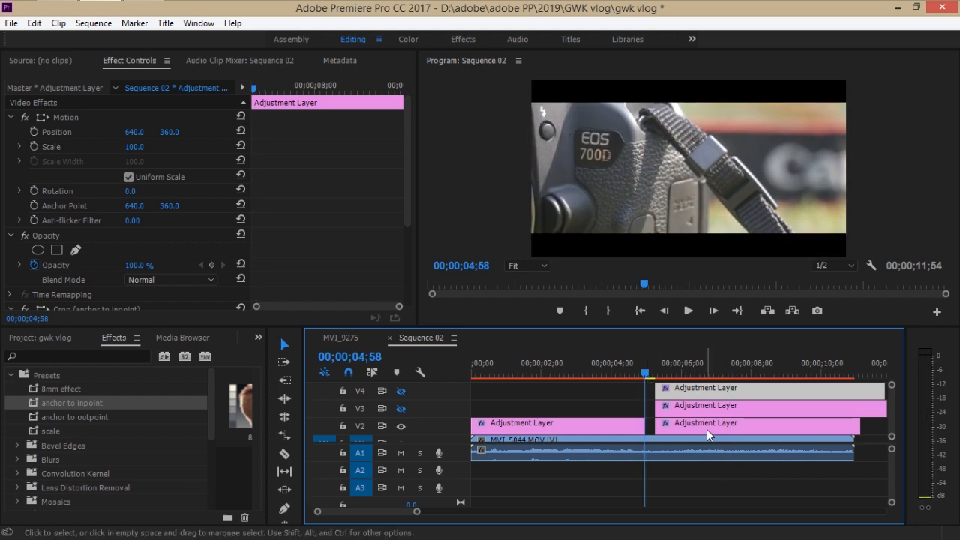
Examine the Top and Bottom keyframes of the Crop (scale) effect on the second V2 adjustment layer.
{"action": "left_click", "coordinate": [707, 430]}
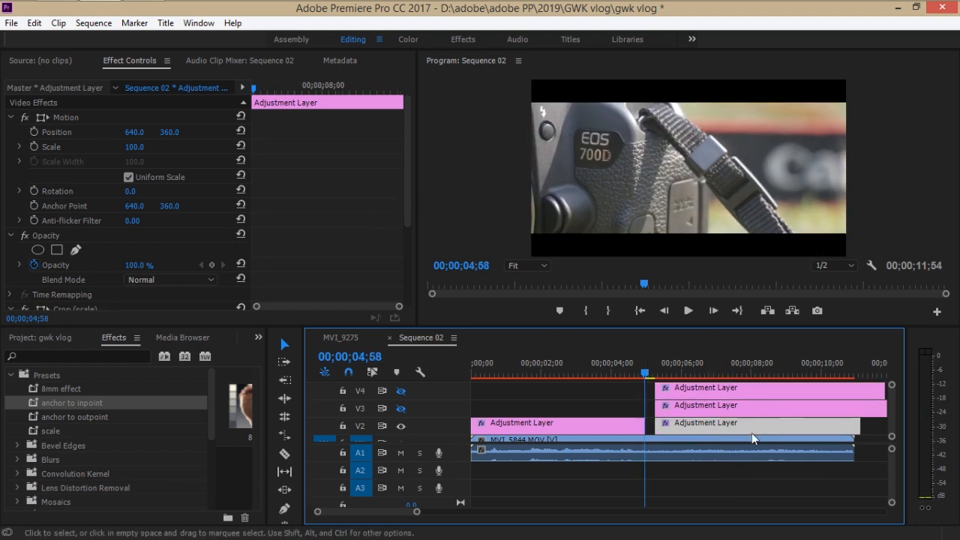
{"action": "scroll", "coordinate": [358, 245], "scroll_direction": "down", "scroll_amount": 3}
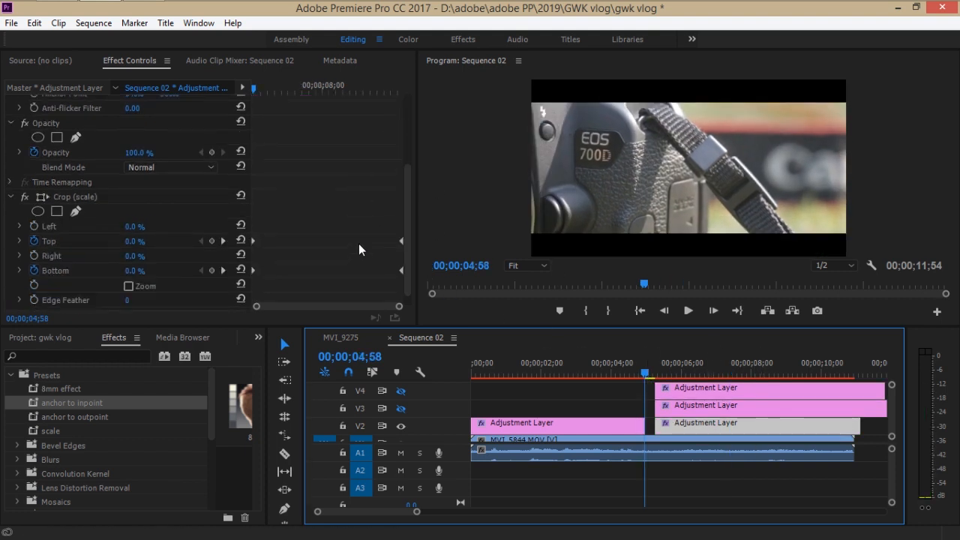
{"action": "scroll", "coordinate": [358, 244], "scroll_direction": "down", "scroll_amount": 1}
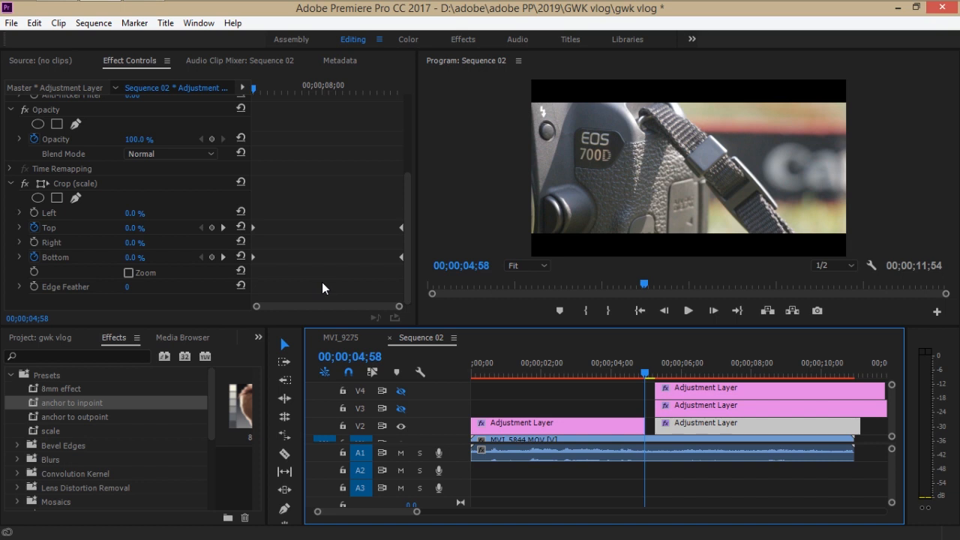
Move the "scale" adjustment layer to the sequence start on V3, with the other two preset layers shifted toward the video clip's end.
{"action": "left_click_drag", "start_coordinate": [703, 409], "coordinate": [712, 429]}
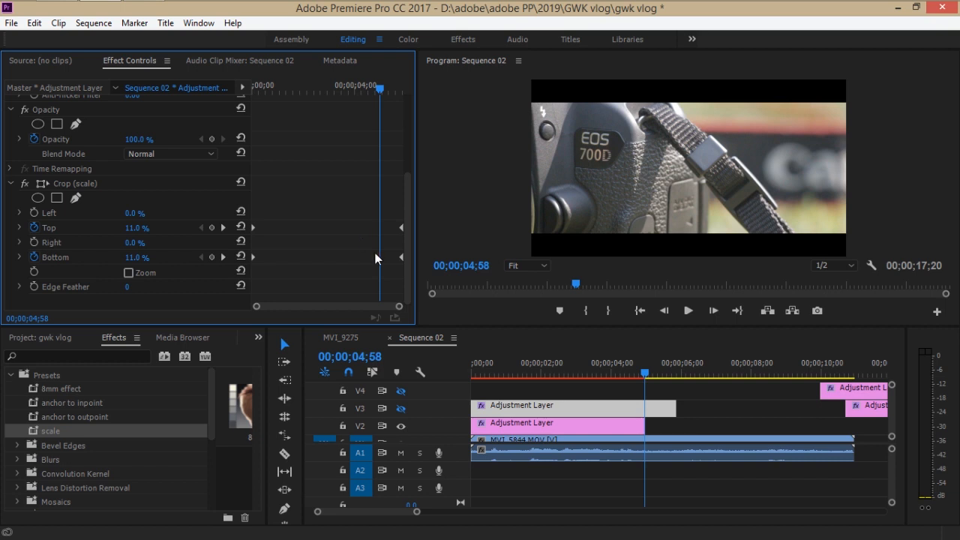
{"action": "left_click", "coordinate": [575, 411]}
{"action": "scroll", "coordinate": [751, 444], "scroll_direction": "down", "scroll_amount": 2}
{"action": "scroll", "coordinate": [751, 444], "scroll_direction": "down", "scroll_amount": 2}
Move the "anchor to inpoint" layer on V4 to the sequence start and make tracks V3 and V4 visible again.
{"action": "left_click", "coordinate": [686, 396]}
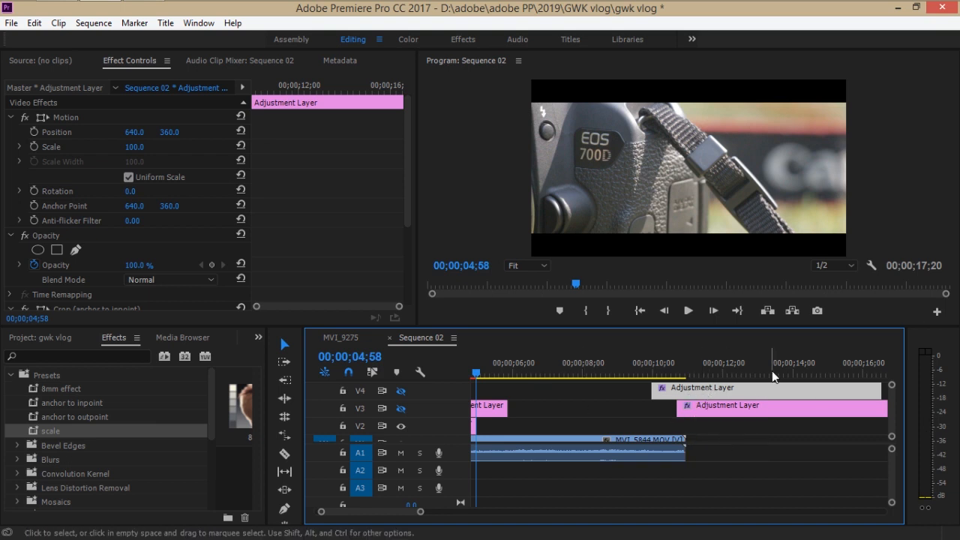
{"action": "scroll", "coordinate": [721, 411], "scroll_direction": "up", "scroll_amount": 4}
{"action": "scroll", "coordinate": [723, 412], "scroll_direction": "up", "scroll_amount": 2}
{"action": "scroll", "coordinate": [724, 412], "scroll_direction": "down", "scroll_amount": 7}
{"action": "left_click_drag", "start_coordinate": [744, 394], "coordinate": [525, 392]}
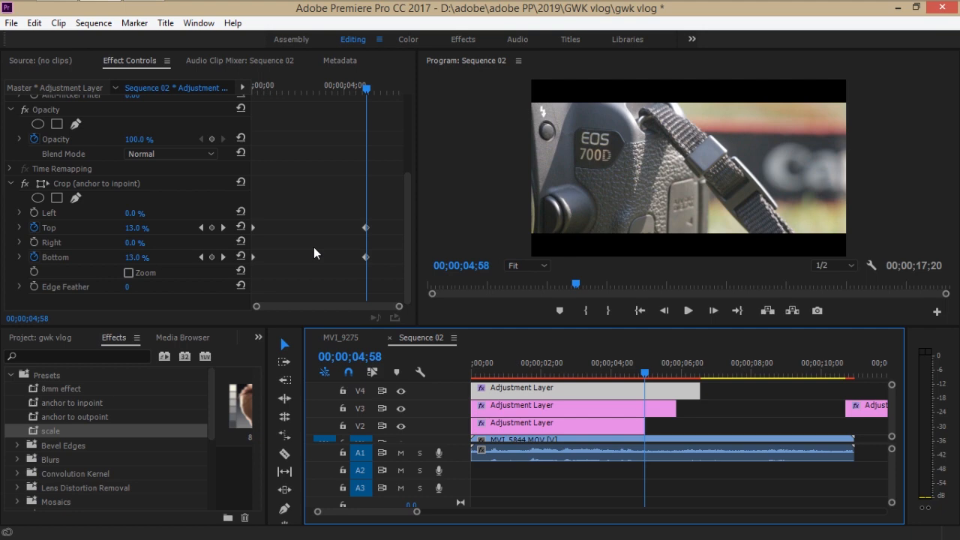
Compare the original V2 adjustment layer with the Crop (anchor to inpoint) keyframes of the V4 layer.
{"action": "left_click", "coordinate": [542, 424]}
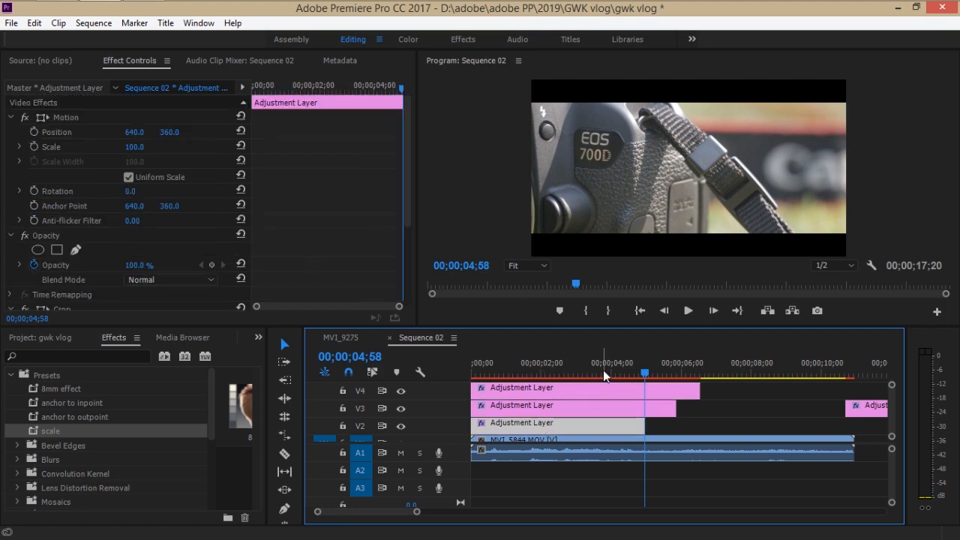
{"action": "left_click", "coordinate": [602, 388]}
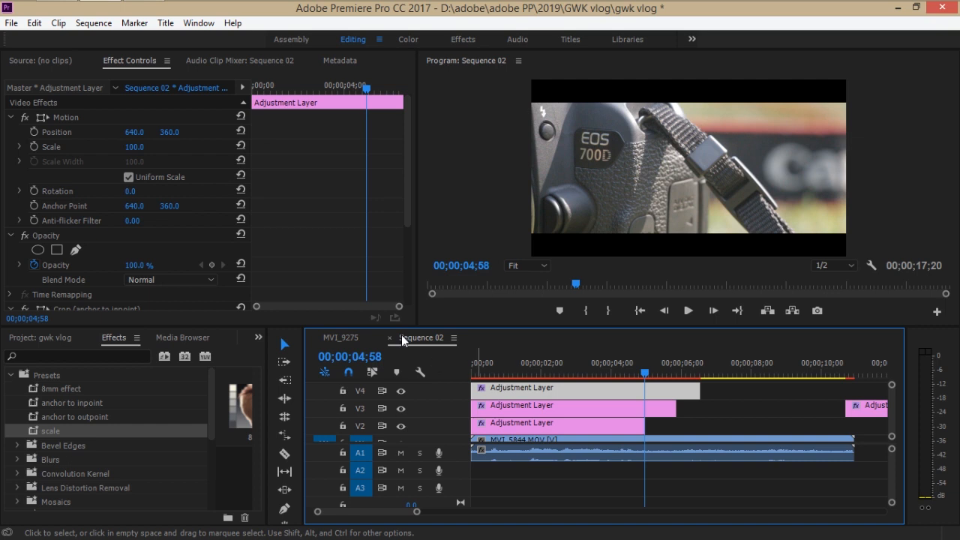
{"action": "scroll", "coordinate": [370, 246], "scroll_direction": "down", "scroll_amount": 3}
{"action": "scroll", "coordinate": [370, 247], "scroll_direction": "down", "scroll_amount": 1}
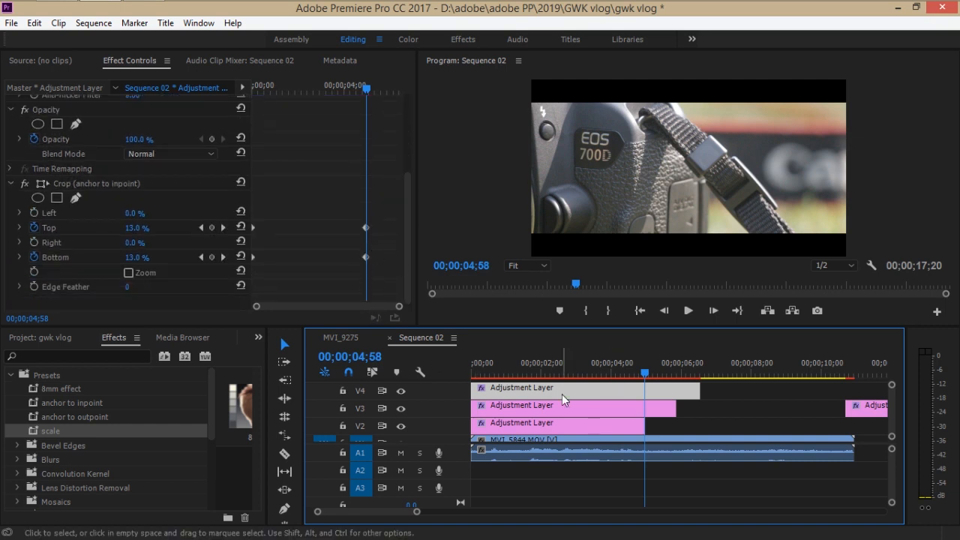
Replace the V4 adjustment layer with a new one from the project at the sequence start, extended to about 9 seconds.
{"action": "key", "text": "Delete"}
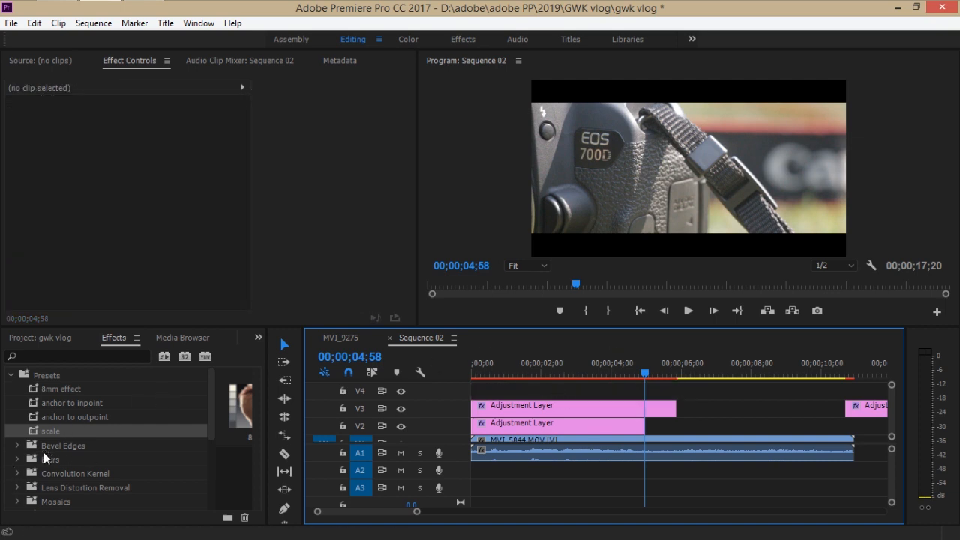
{"action": "left_click", "coordinate": [38, 339]}
{"action": "left_click_drag", "start_coordinate": [517, 397], "coordinate": [467, 396]}
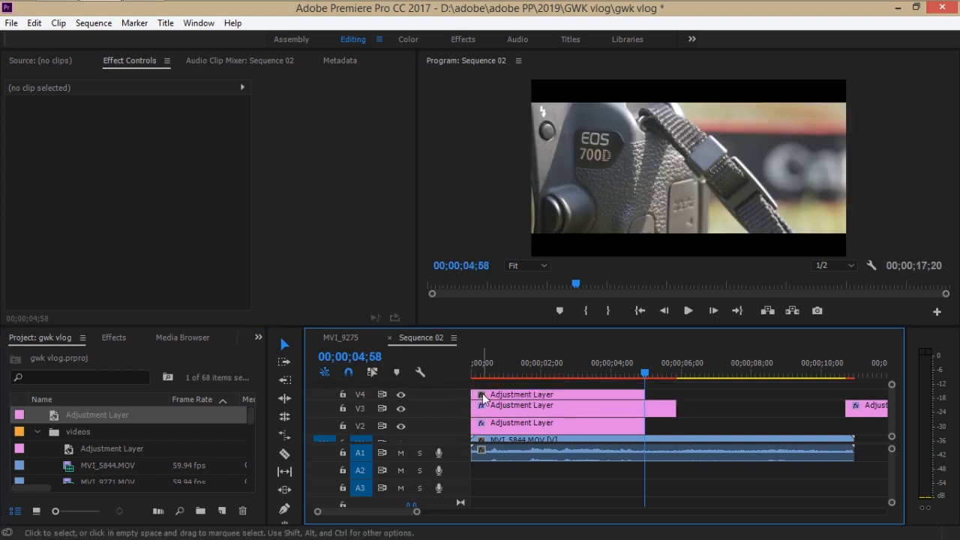
{"action": "left_click_drag", "start_coordinate": [644, 394], "coordinate": [799, 392]}
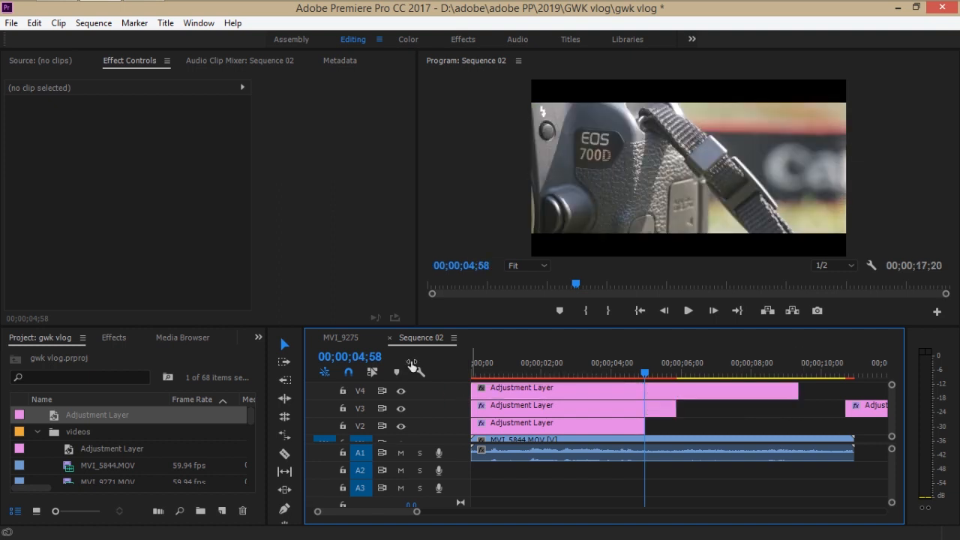
Apply the "anchor to inpoint" preset to the new V4 adjustment layer and check its Crop keyframes.
{"action": "left_click", "coordinate": [114, 337]}
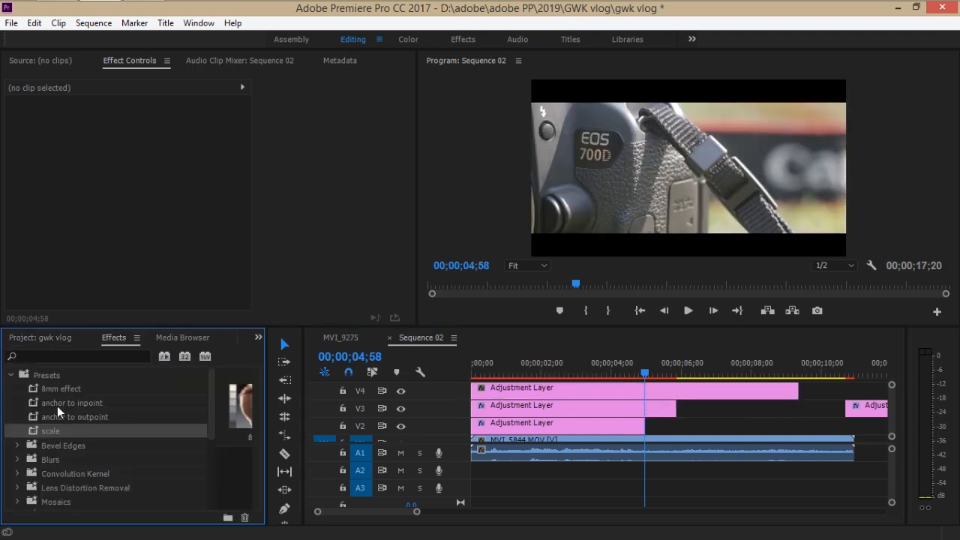
{"action": "left_click_drag", "start_coordinate": [57, 405], "coordinate": [631, 390]}
{"action": "scroll", "coordinate": [334, 240], "scroll_direction": "down", "scroll_amount": 4}
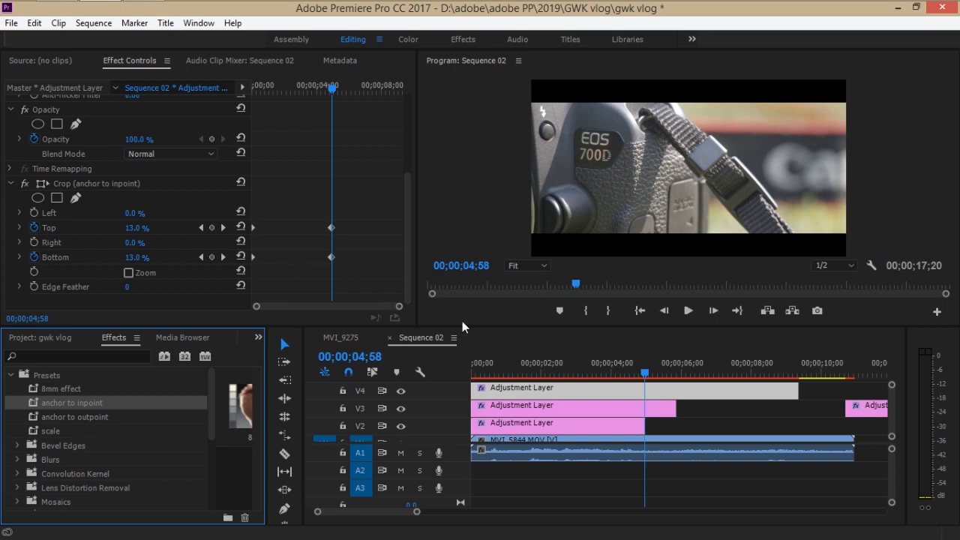
Examine the Crop (scale) keyframes of the first V3 layer and look over the three saved Crop presets.
{"action": "left_click", "coordinate": [522, 402]}
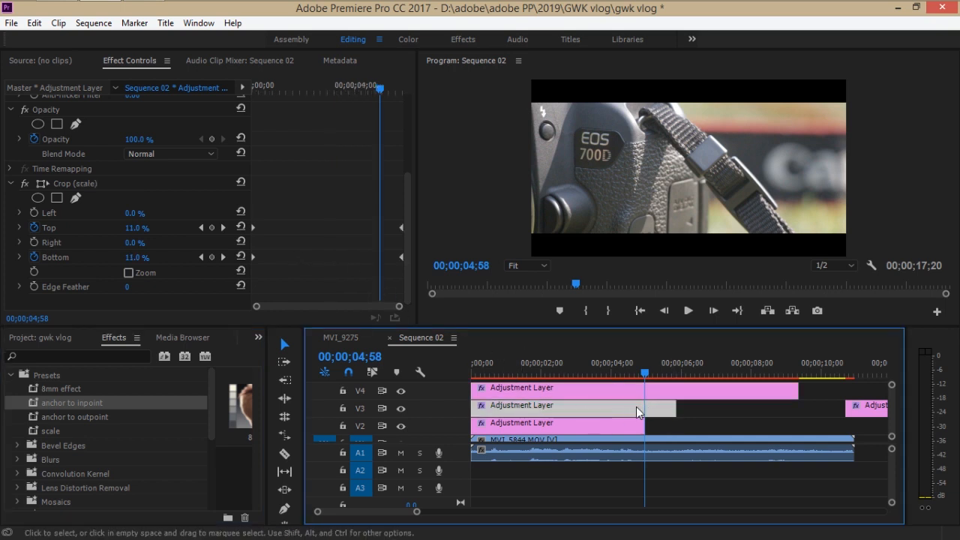
{"action": "left_click", "coordinate": [72, 428]}
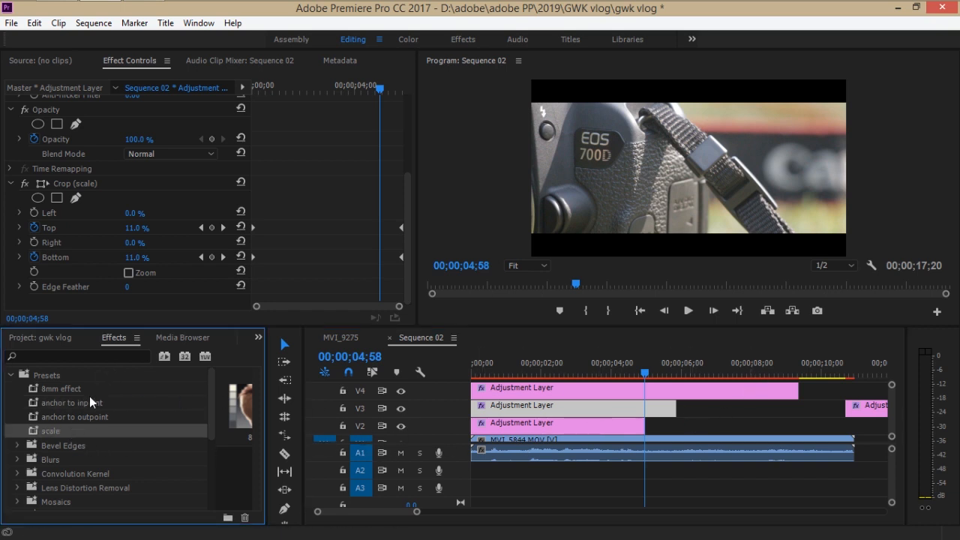
{"action": "left_click", "coordinate": [87, 401]}
{"action": "left_click", "coordinate": [63, 417]}
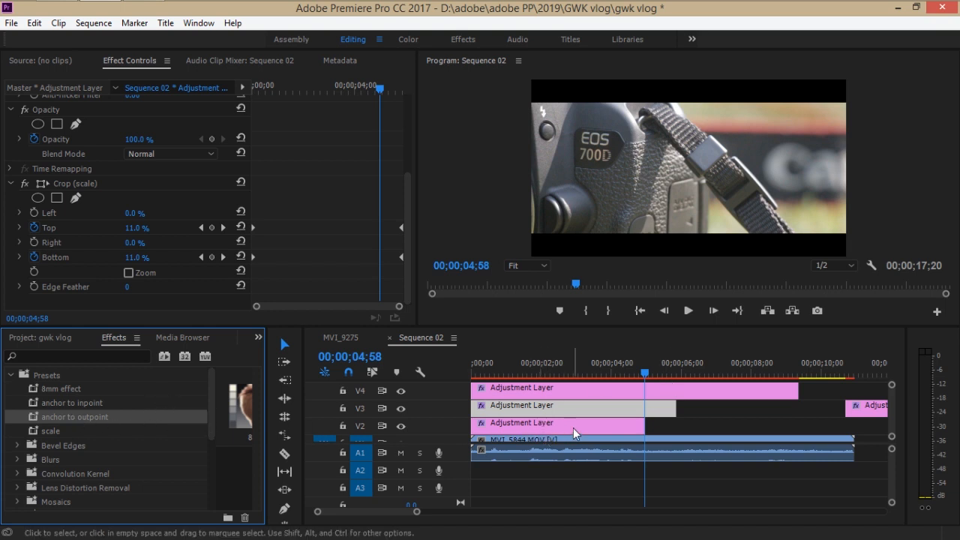
{"action": "scroll", "coordinate": [592, 388], "scroll_direction": "down", "scroll_amount": 2}
{"action": "scroll", "coordinate": [593, 388], "scroll_direction": "up", "scroll_amount": 2}
{"action": "left_click", "coordinate": [88, 404]}
Hide tracks V2 and V3 so that only the V4 adjustment layer affects the picture.
{"action": "left_click_drag", "start_coordinate": [111, 421], "coordinate": [630, 391]}
{"action": "left_click", "coordinate": [402, 423]}
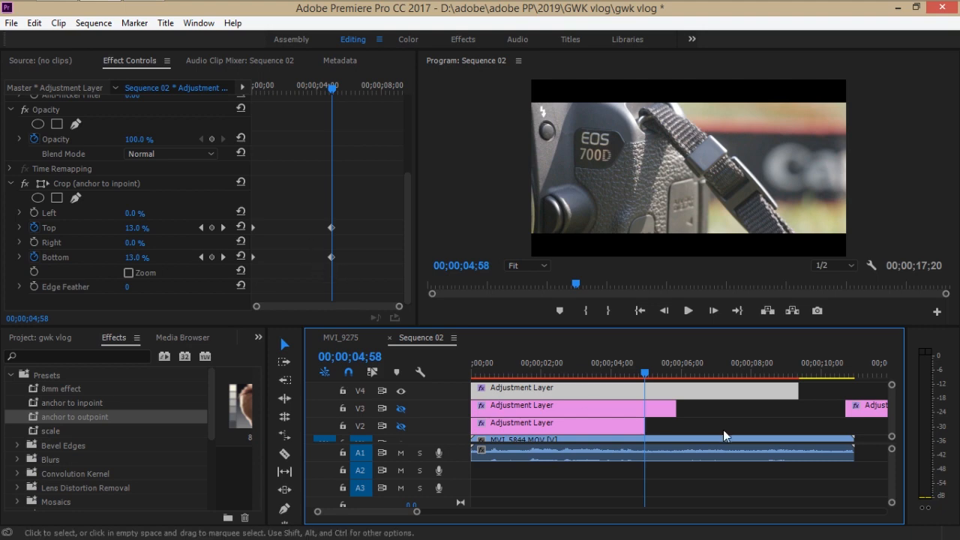
Shorten the later V3 adjustment layer to start where the video clip ends, and check its Crop (anchor to outpoint) keyframes.
{"action": "scroll", "coordinate": [720, 435], "scroll_direction": "down", "scroll_amount": 5}
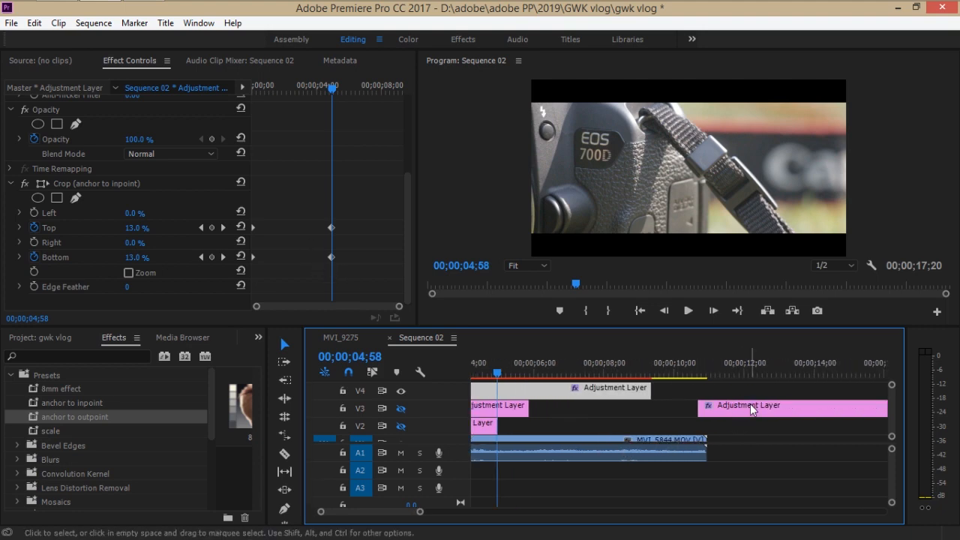
{"action": "left_click", "coordinate": [753, 407]}
{"action": "scroll", "coordinate": [325, 219], "scroll_direction": "down", "scroll_amount": 4}
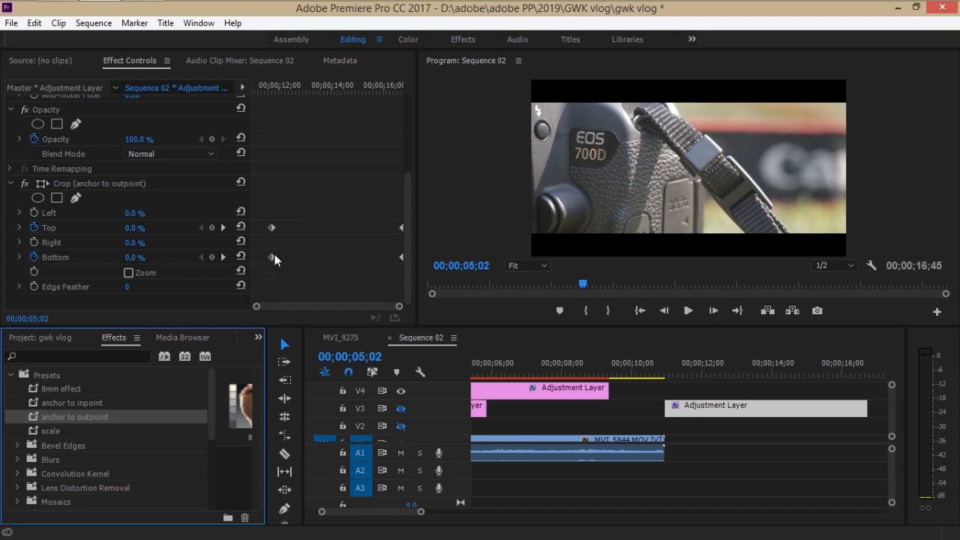
{"action": "key", "text": "ctrl+s"}
Review the "anchor to inpoint" Crop keyframes on the V4 layer alongside the "anchor to inpoint", "anchor to outpoint" and "scale" presets.
{"action": "scroll", "coordinate": [562, 413], "scroll_direction": "up", "scroll_amount": 4}
{"action": "left_click", "coordinate": [596, 391]}
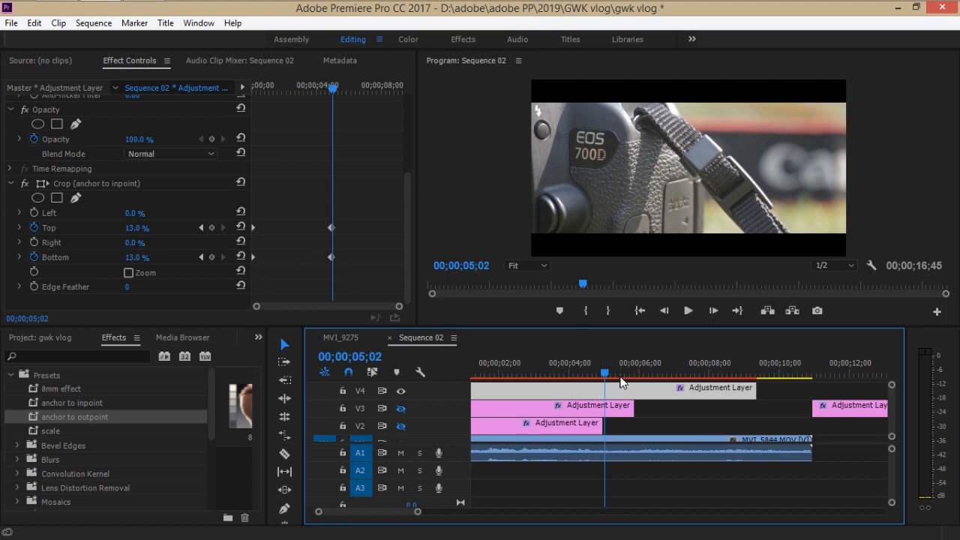
{"action": "scroll", "coordinate": [529, 421], "scroll_direction": "down", "scroll_amount": 6}
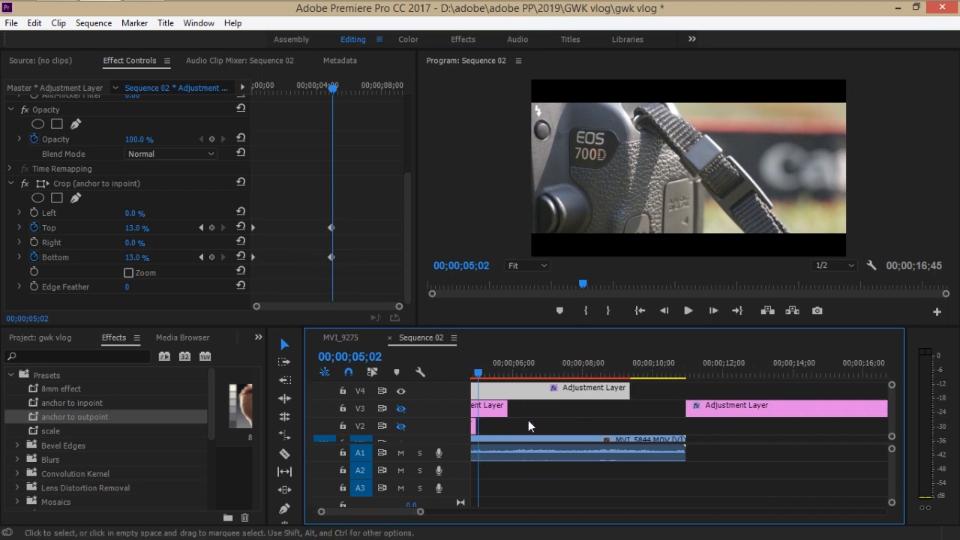
{"action": "scroll", "coordinate": [559, 425], "scroll_direction": "up", "scroll_amount": 7}
{"action": "left_click", "coordinate": [92, 402]}
{"action": "left_click", "coordinate": [91, 419]}
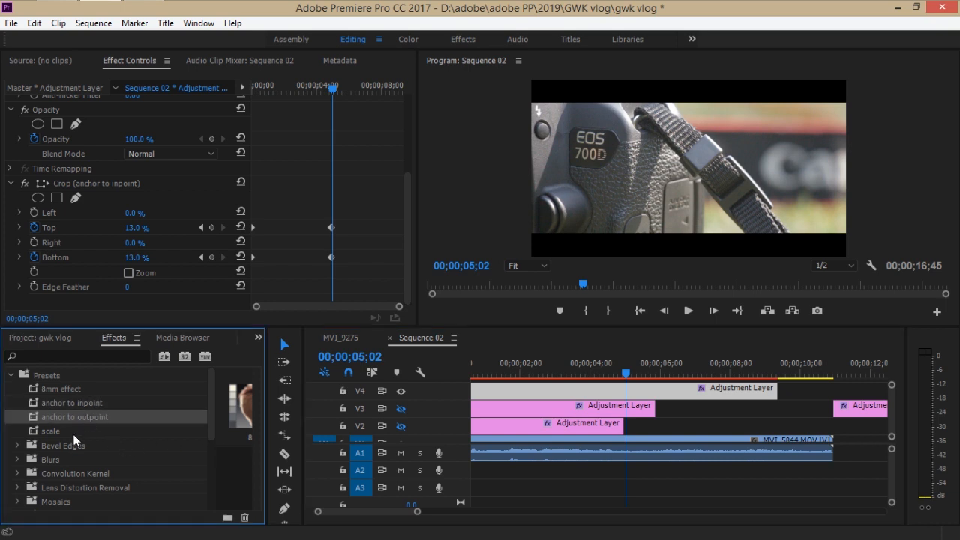
{"action": "left_click", "coordinate": [73, 434]}
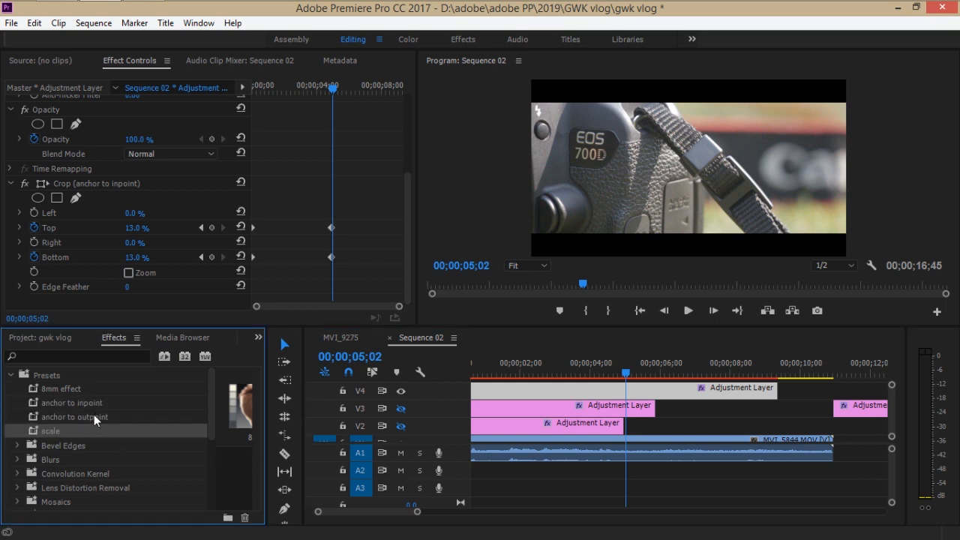
{"action": "scroll", "coordinate": [566, 434], "scroll_direction": "up", "scroll_amount": 1}
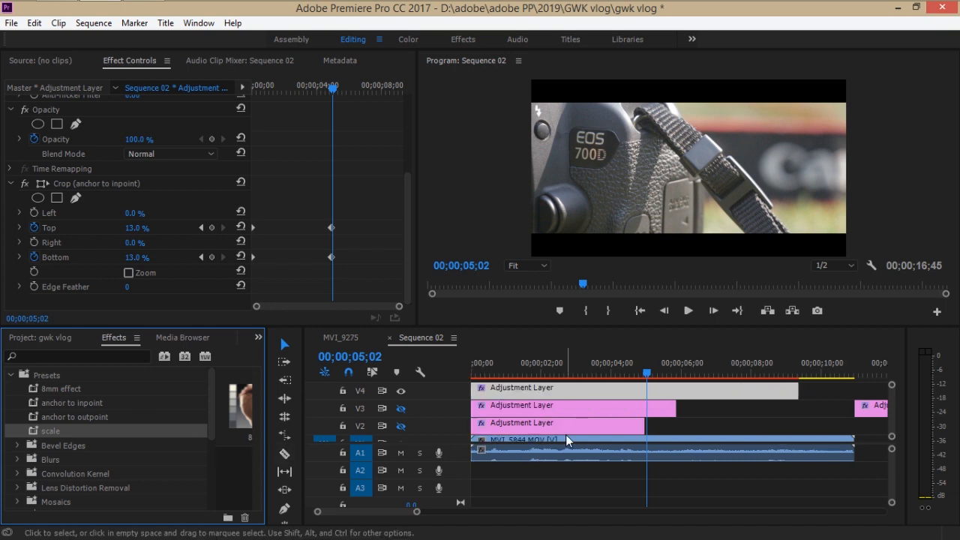